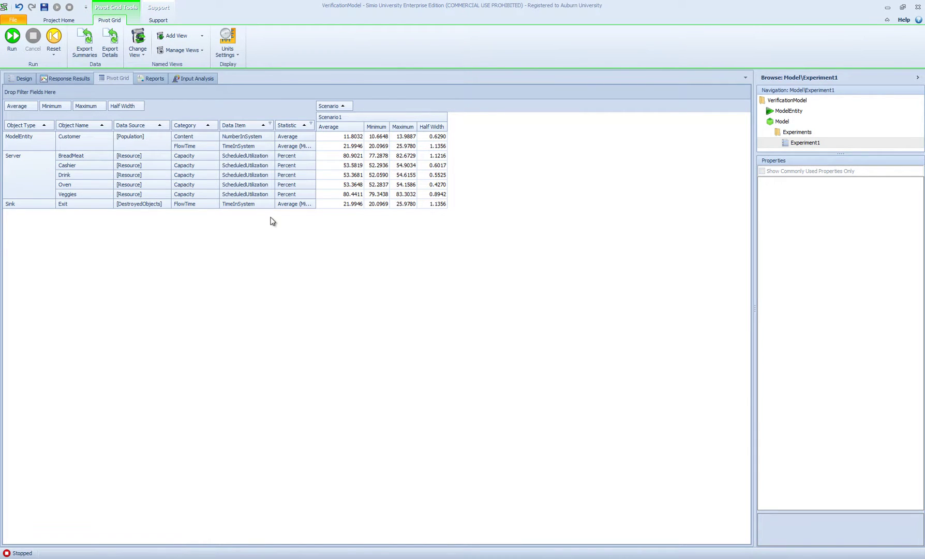
- Open the CurrentPolicy project file from the Desktop folder
{"action": "left_click", "coordinate": [11, 21]}
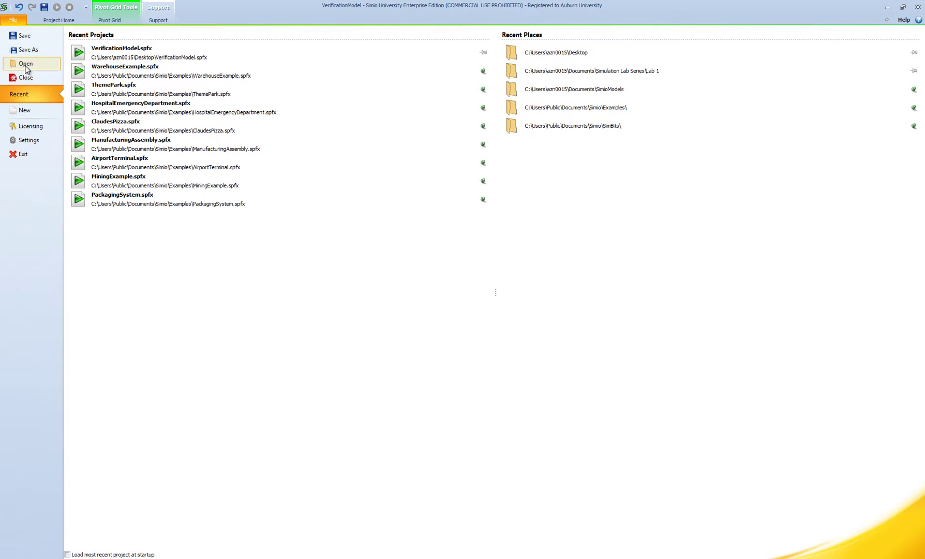
{"action": "key", "text": "Escape"}
{"action": "left_click", "coordinate": [117, 66]}
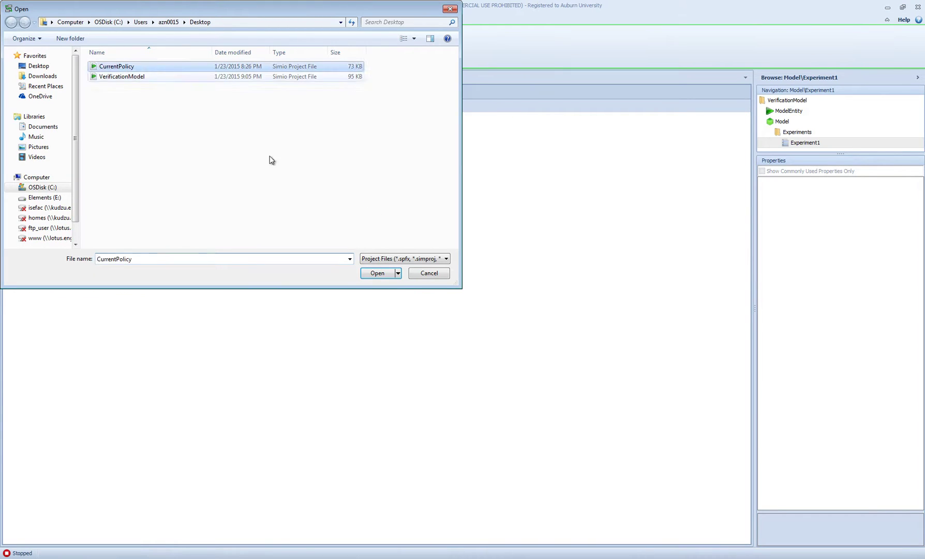
{"action": "left_click", "coordinate": [380, 273]}
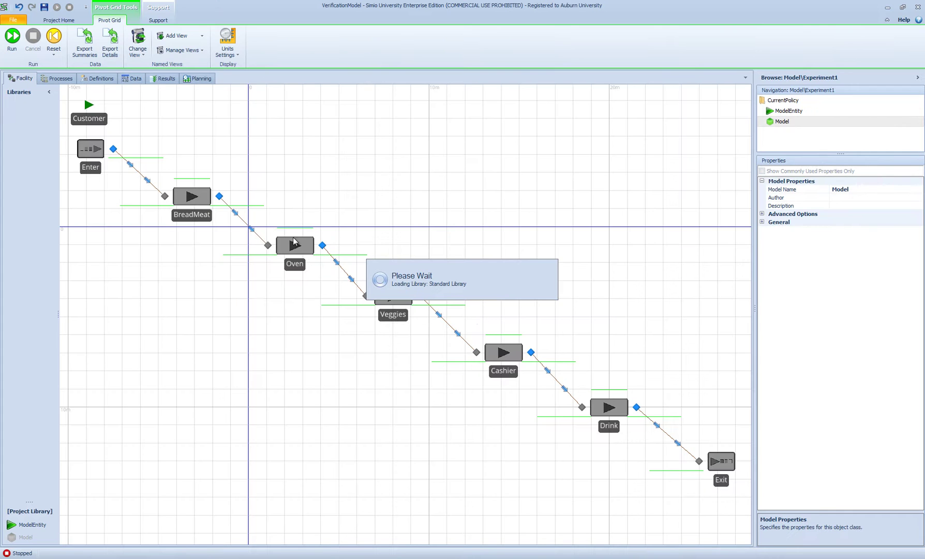
- Check the process logic properties of the BreadMeat, Oven and Veggies servers in the facility model
{"action": "left_click", "coordinate": [194, 202]}
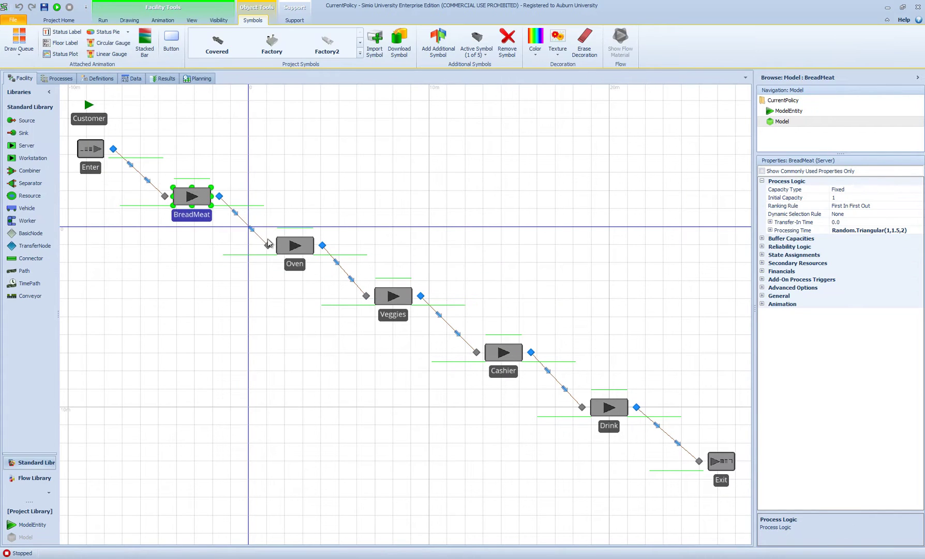
{"action": "left_click", "coordinate": [304, 252]}
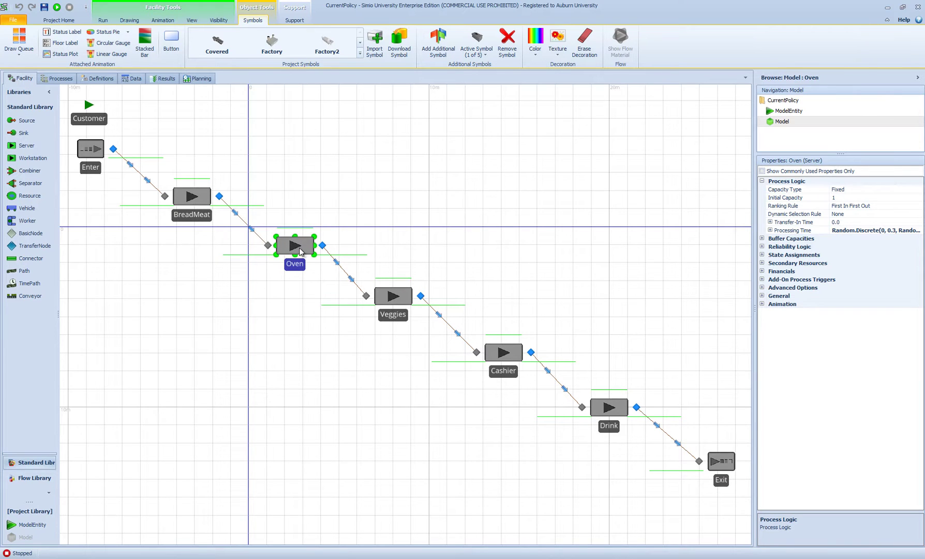
{"action": "left_click", "coordinate": [392, 296]}
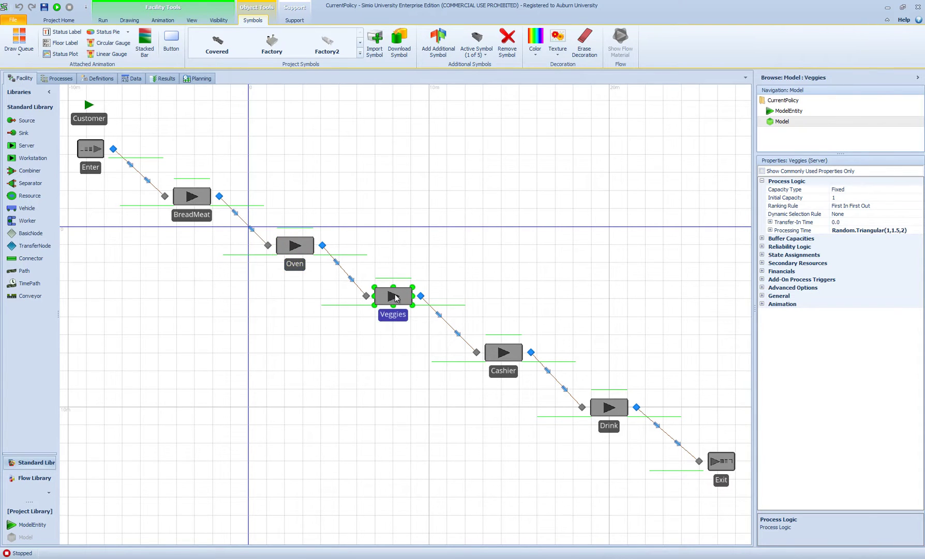
{"action": "left_click", "coordinate": [440, 240]}
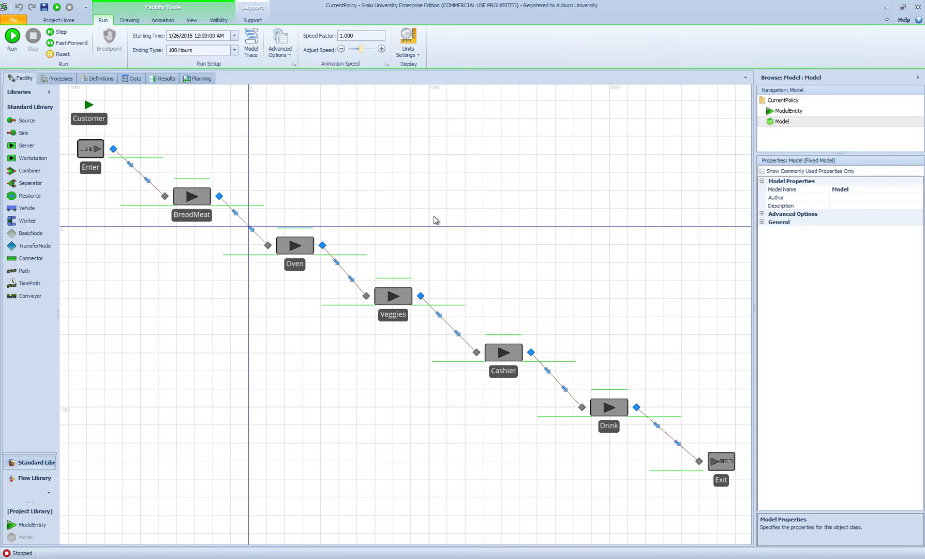
- Create a new experiment for the model and add a response named TIS to it
{"action": "left_click", "coordinate": [58, 20]}
{"action": "left_click", "coordinate": [104, 46]}
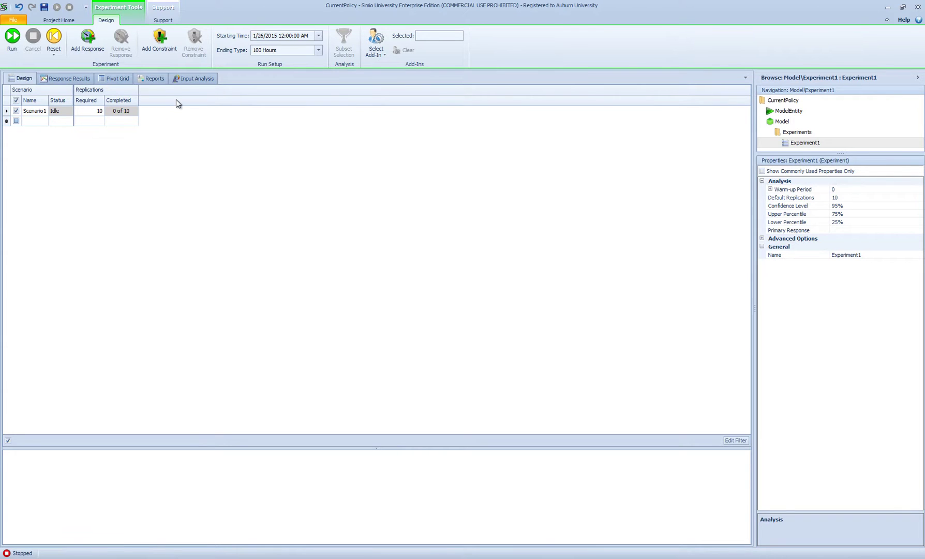
{"action": "left_click", "coordinate": [88, 47]}
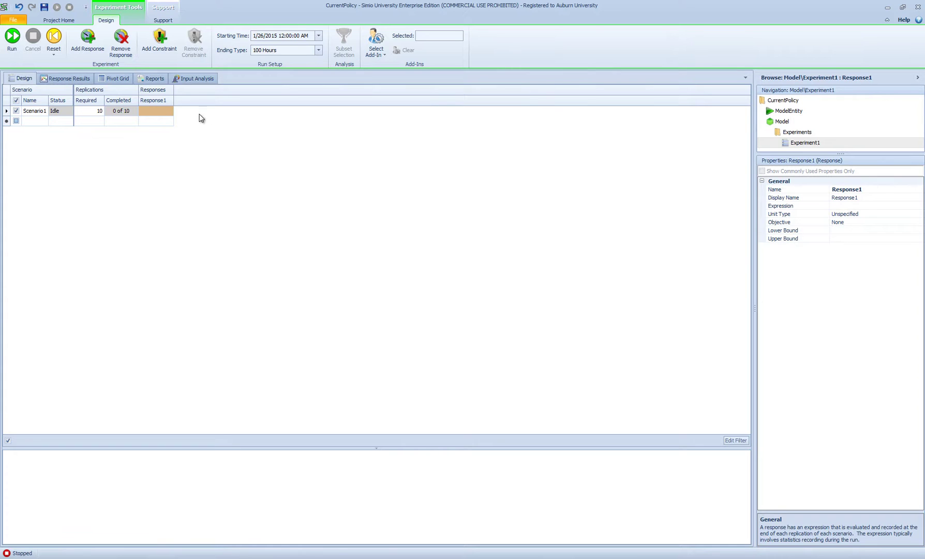
{"action": "left_click", "coordinate": [154, 105]}
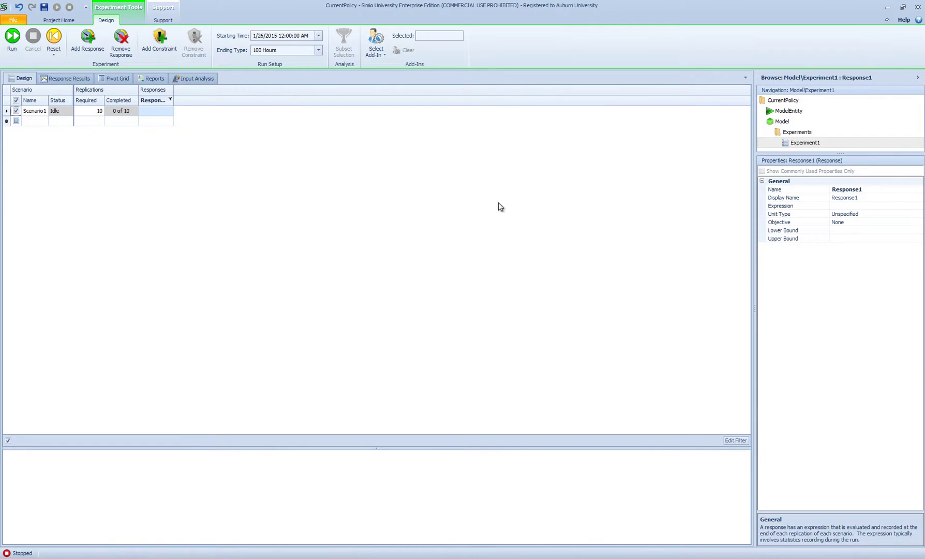
{"action": "left_click", "coordinate": [865, 189]}
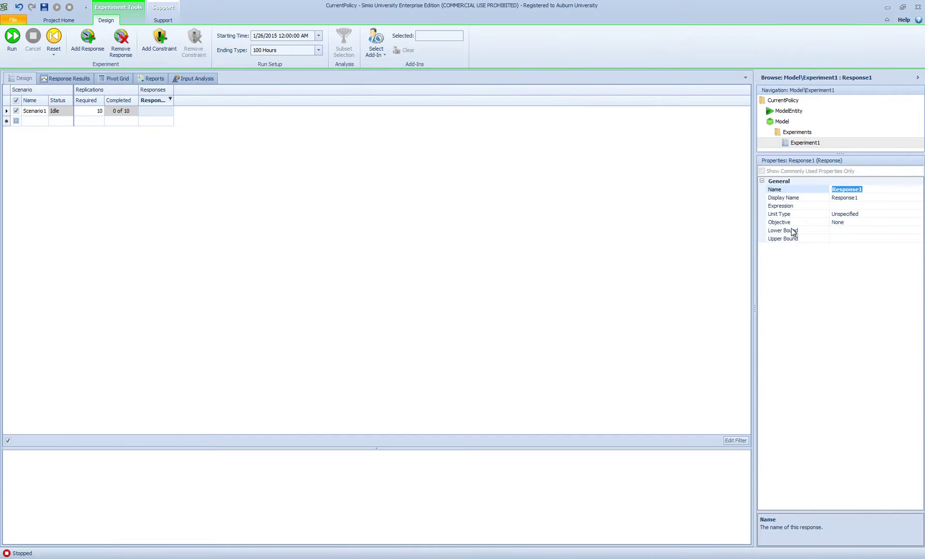
{"action": "type", "text": "TIS"}
{"action": "key", "text": "Return"}
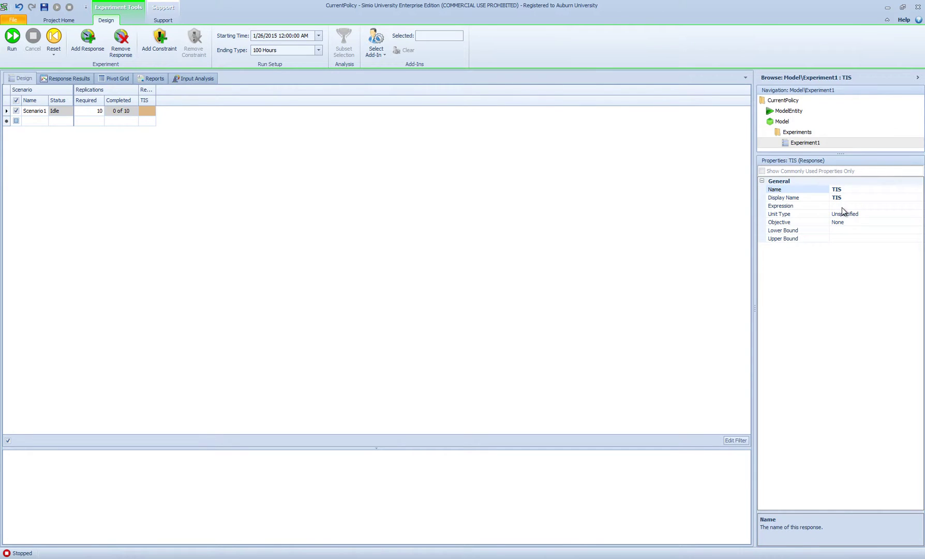
- Set the TIS response's expression to Customer.Population.TimeInSystem.Average and widen the properties area to show it in full
{"action": "left_click", "coordinate": [842, 207]}
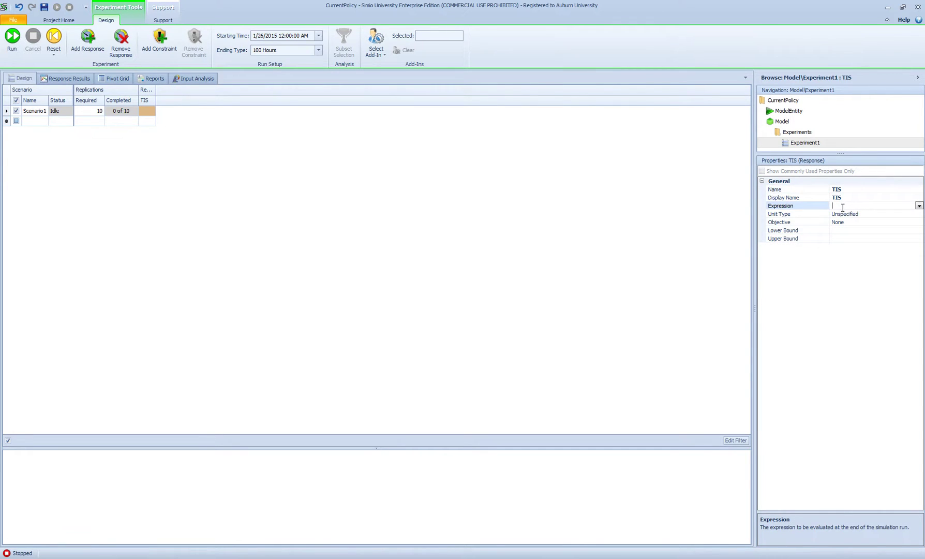
{"action": "left_click", "coordinate": [919, 206]}
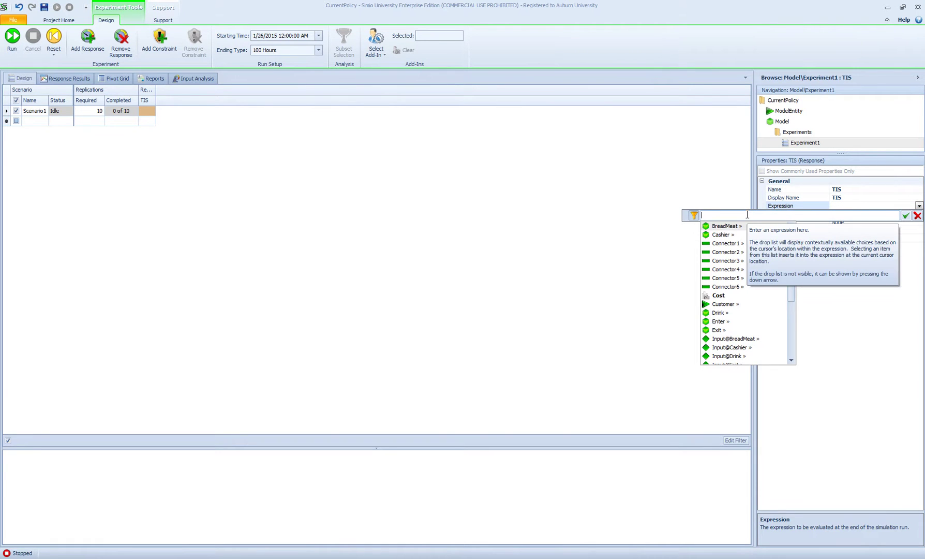
{"action": "type", "text": "Cust"}
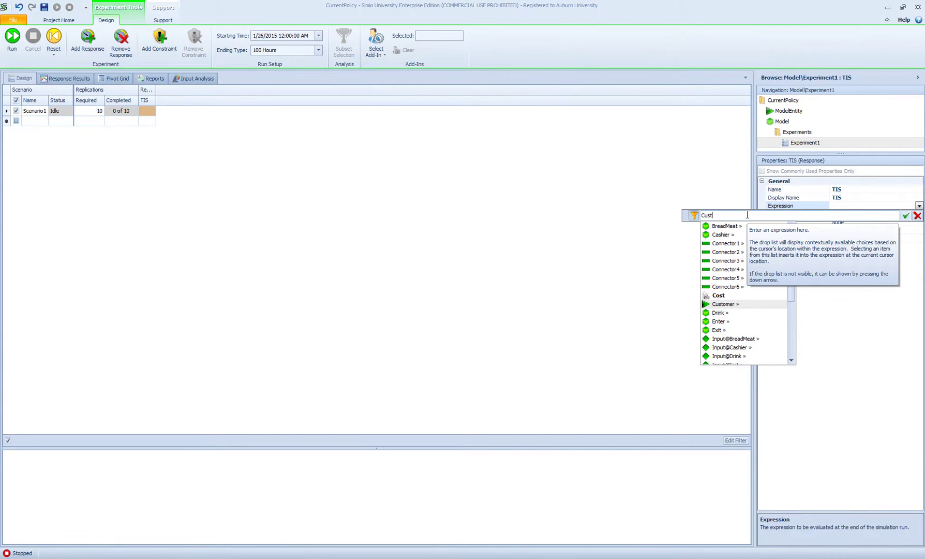
{"action": "type", "text": "omer."}
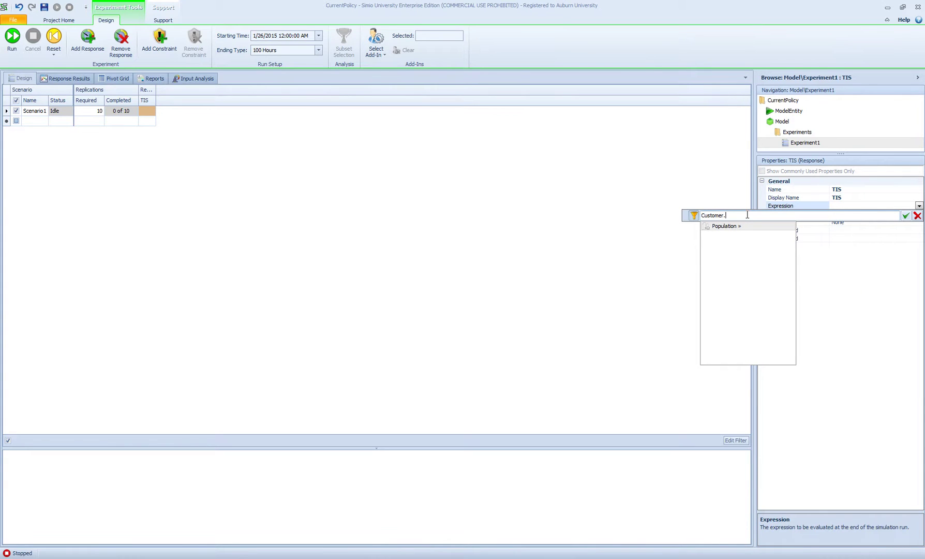
{"action": "type", "text": "Population."}
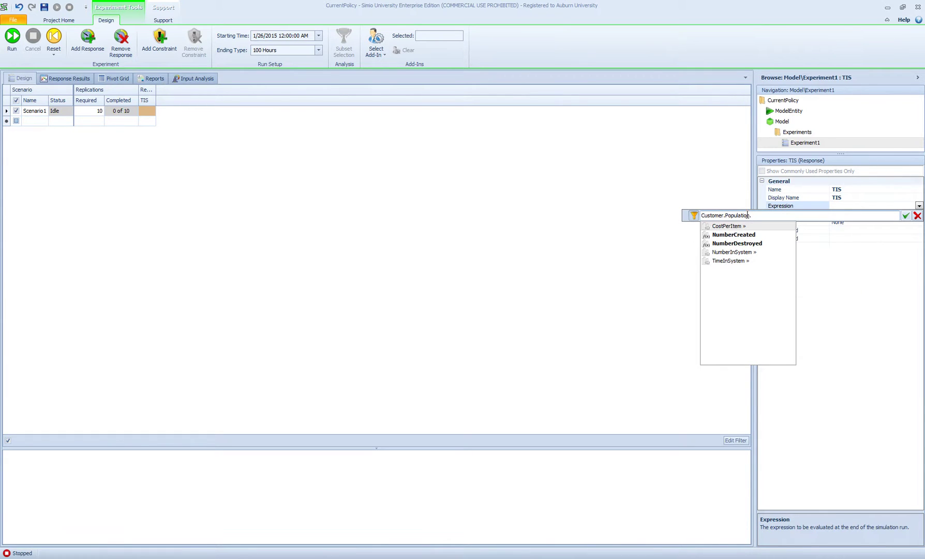
{"action": "type", "text": "TimeInSystem."}
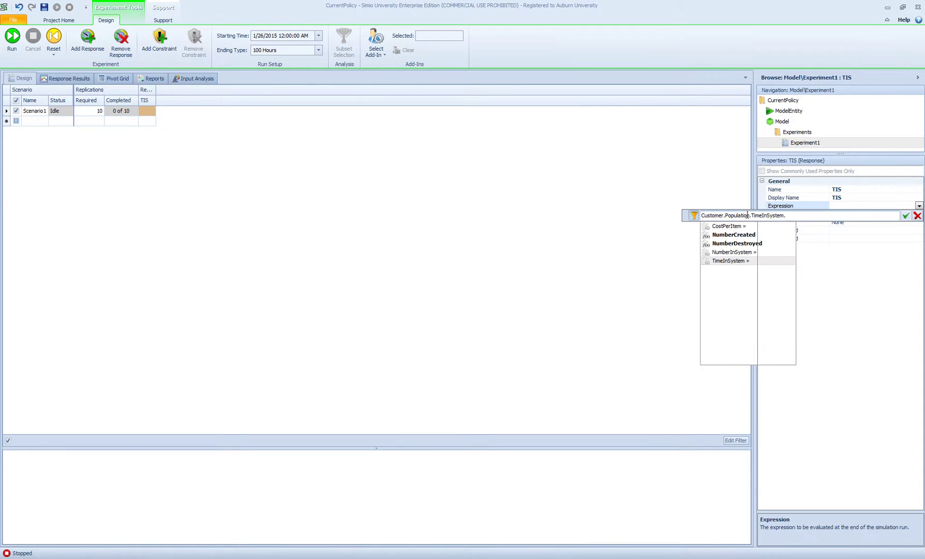
{"action": "type", "text": "A"}
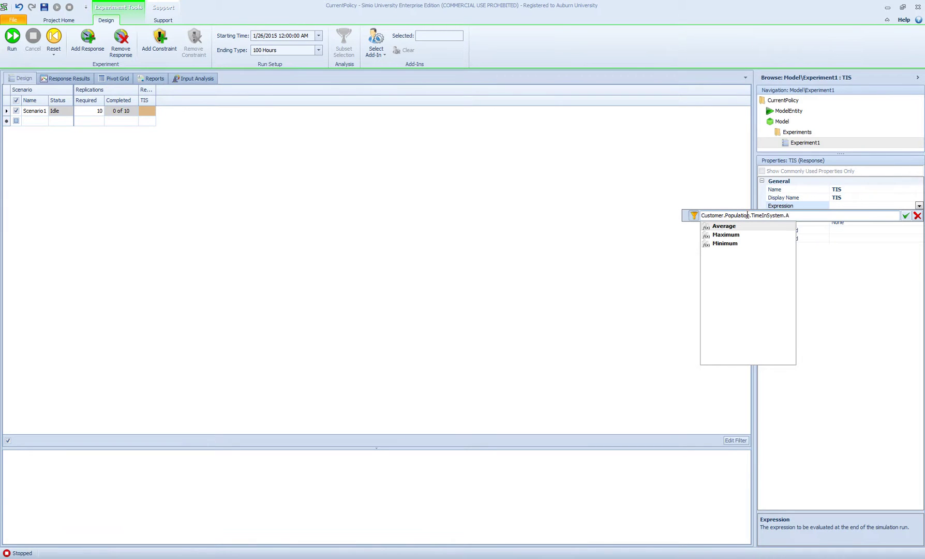
{"action": "key", "text": "Tab"}
{"action": "key", "text": "Return"}
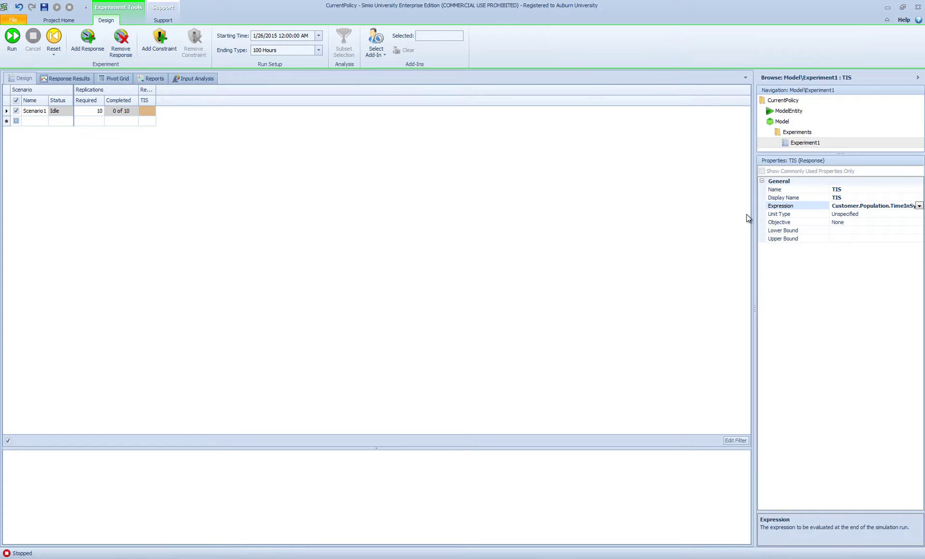
{"action": "left_click_drag", "start_coordinate": [756, 208], "coordinate": [652, 209]}
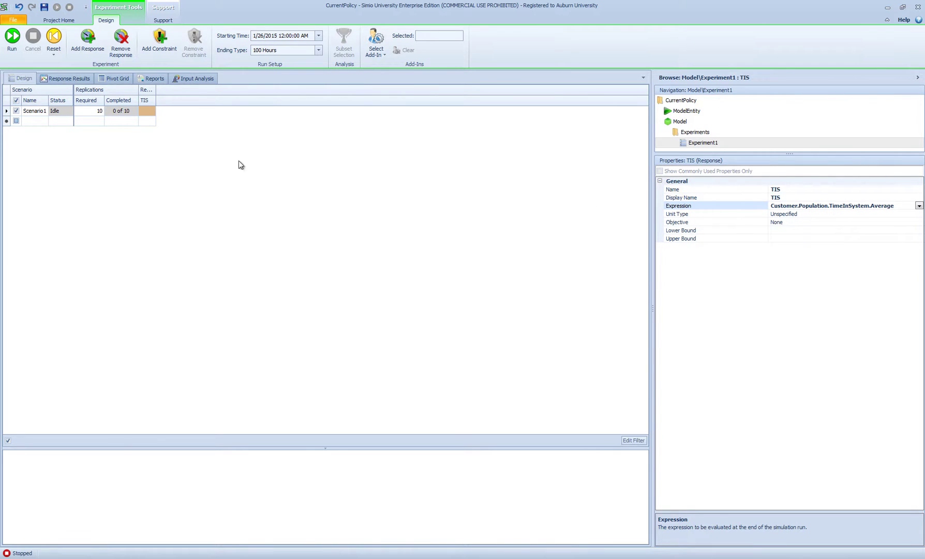
- Add a second response to the experiment and name it NIS
{"action": "left_click", "coordinate": [89, 40]}
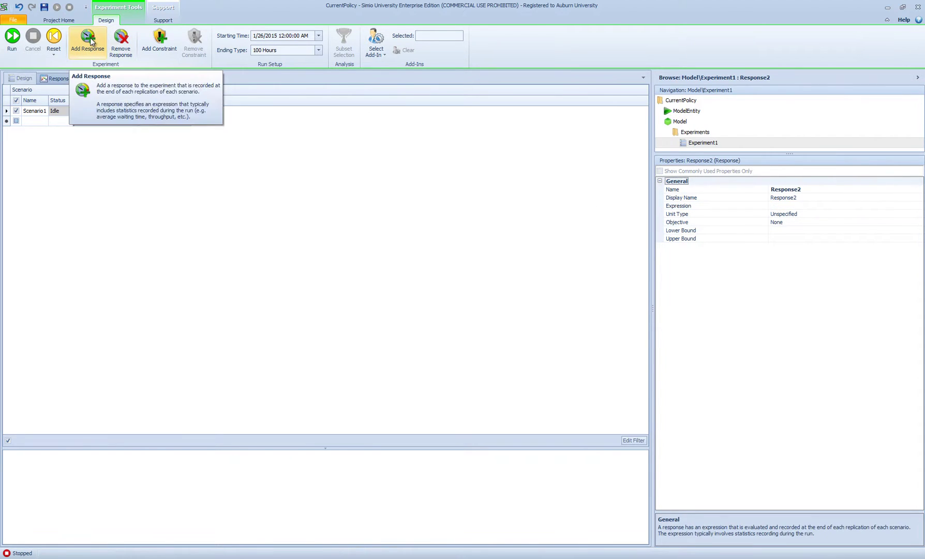
{"action": "left_click", "coordinate": [809, 189]}
{"action": "type", "text": "NIS"}
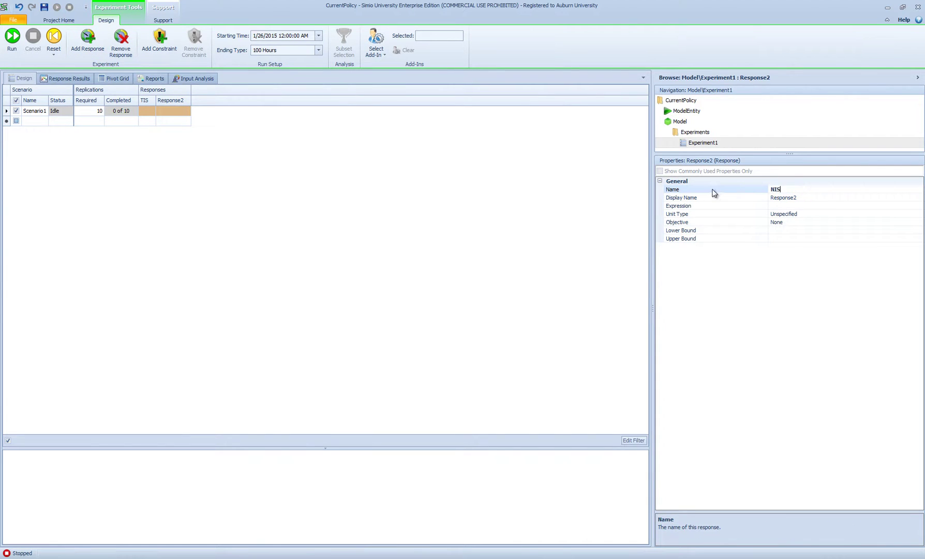
{"action": "key", "text": "Return"}
- Set the NIS response's expression to Customer.Population.NumberInSystem.Average
{"action": "left_click", "coordinate": [796, 207]}
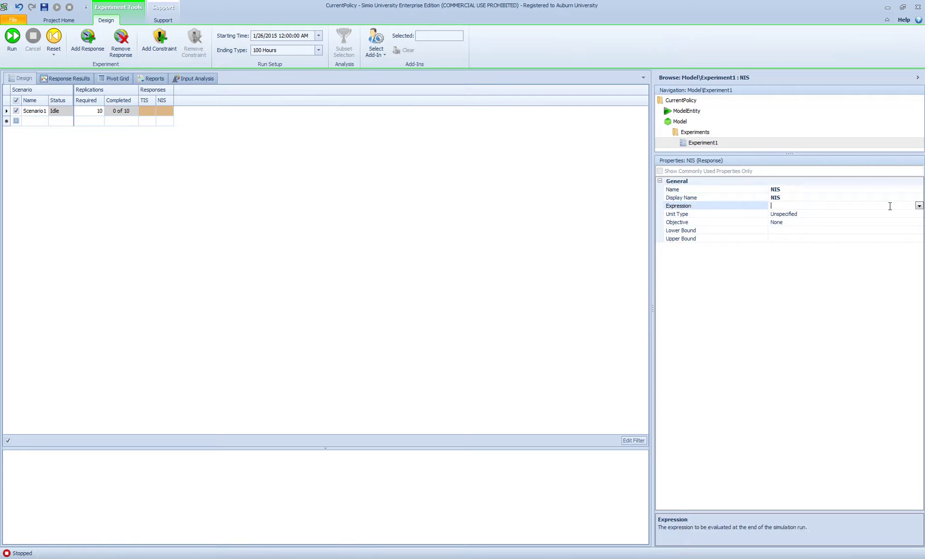
{"action": "left_click", "coordinate": [919, 206]}
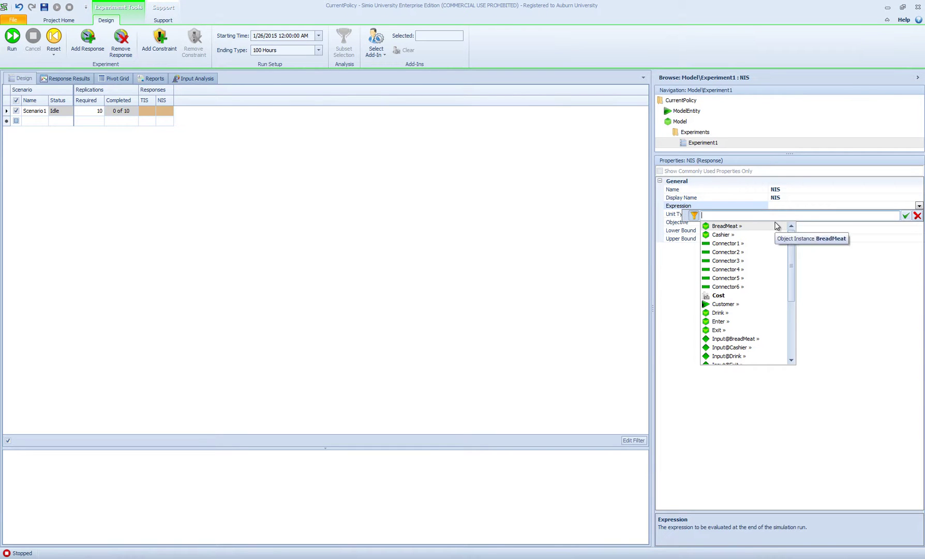
{"action": "type", "text": "Custome"}
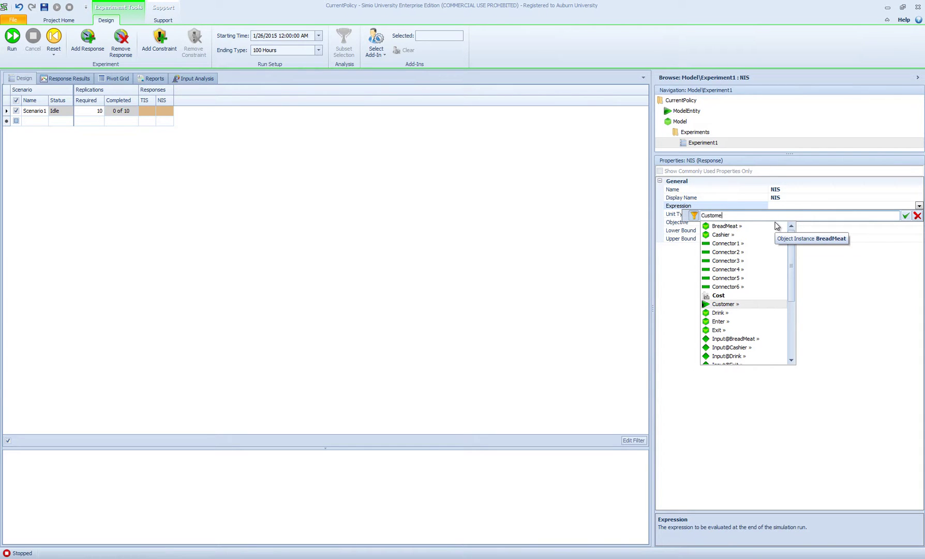
{"action": "type", "text": "r.P"}
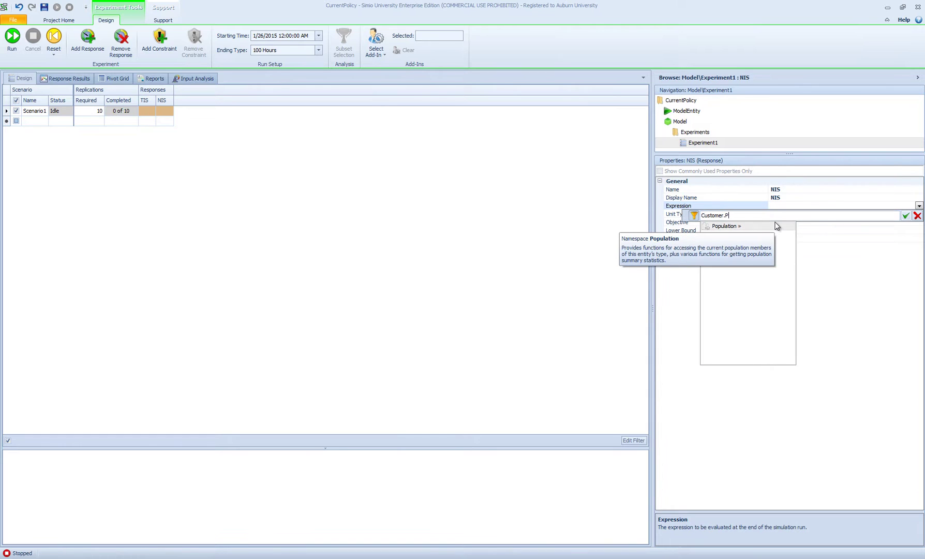
{"action": "type", "text": "opulation."}
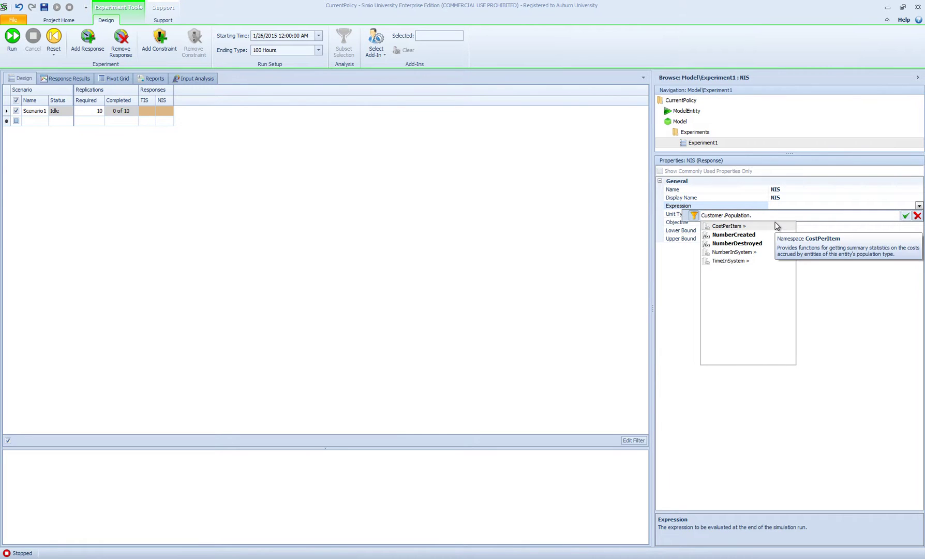
{"action": "type", "text": "MN"}
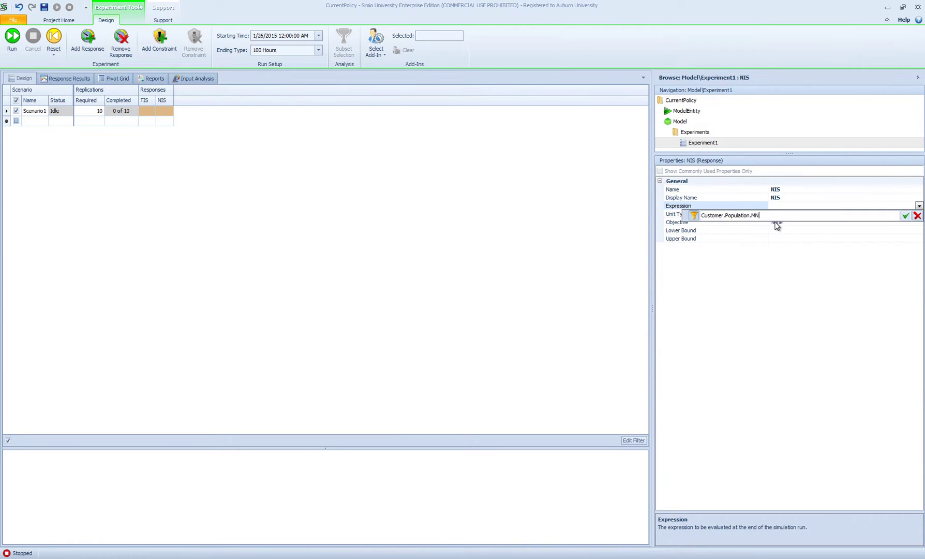
{"action": "key", "text": "BackSpace"}
{"action": "key", "text": "BackSpace"}
{"action": "type", "text": "Numb"}
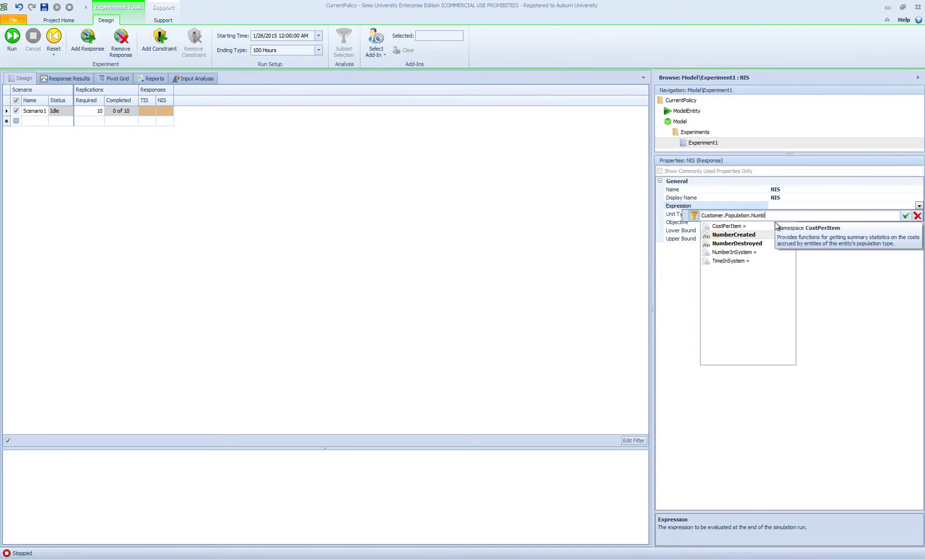
{"action": "type", "text": "erI"}
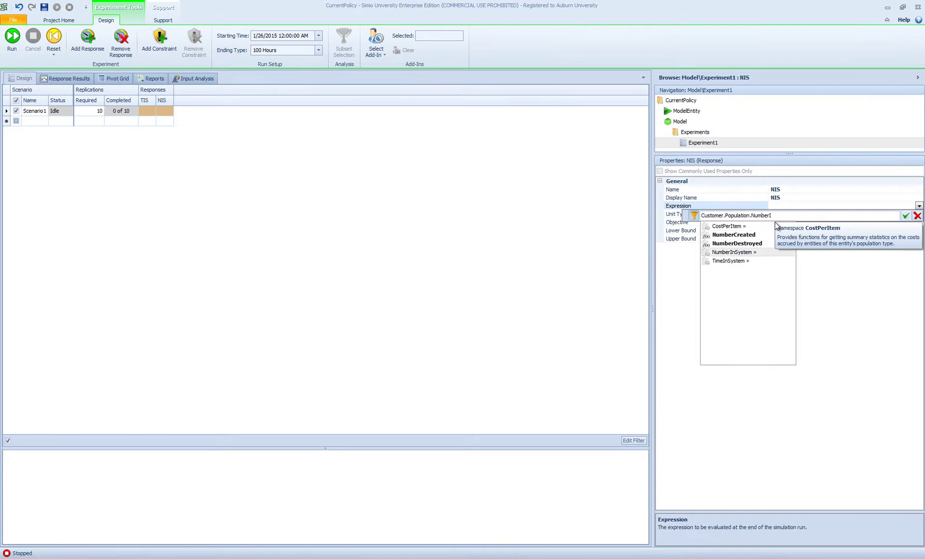
{"action": "type", "text": "nSystem.Av"}
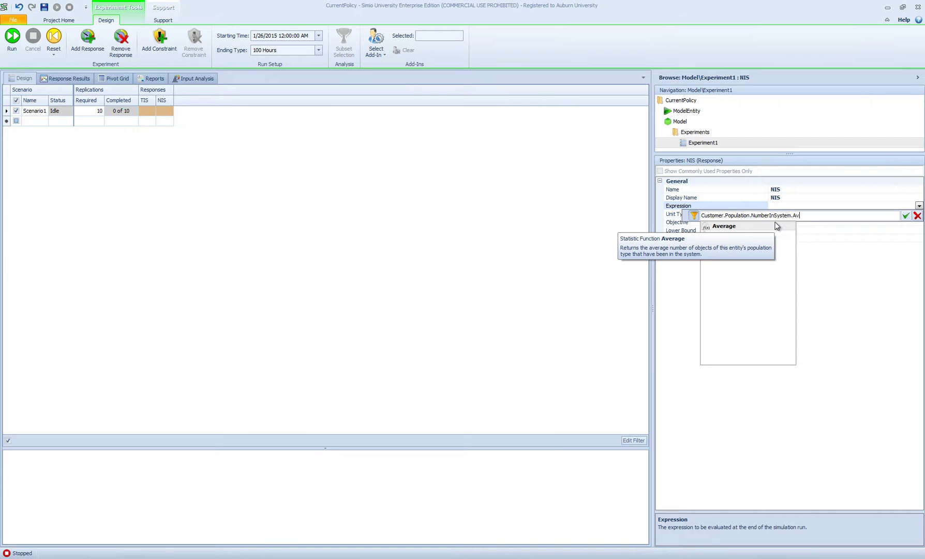
{"action": "key", "text": "Return"}
{"action": "key", "text": "Return"}
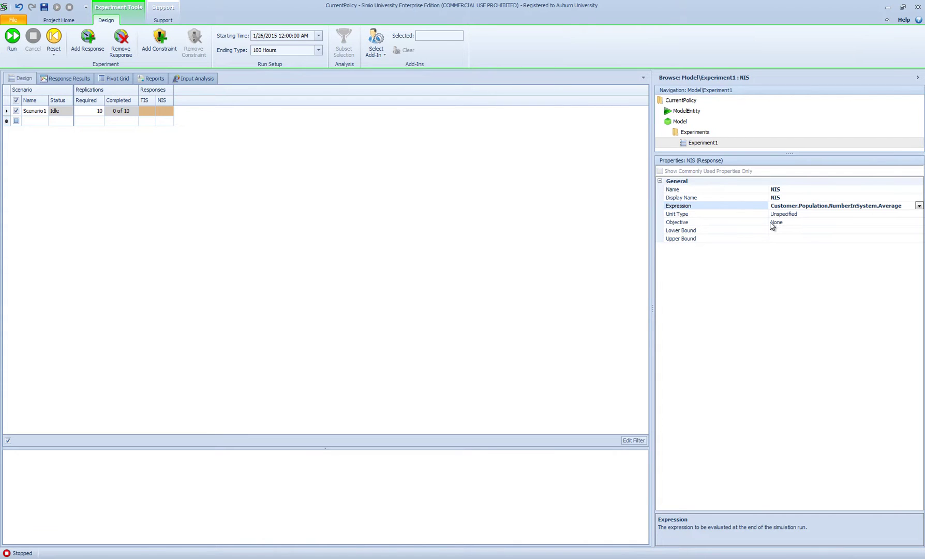
- Add a third response to the experiment and name it BreadUtil
{"action": "left_click", "coordinate": [87, 39]}
{"action": "left_click", "coordinate": [813, 190]}
{"action": "left_click", "coordinate": [668, 190]}
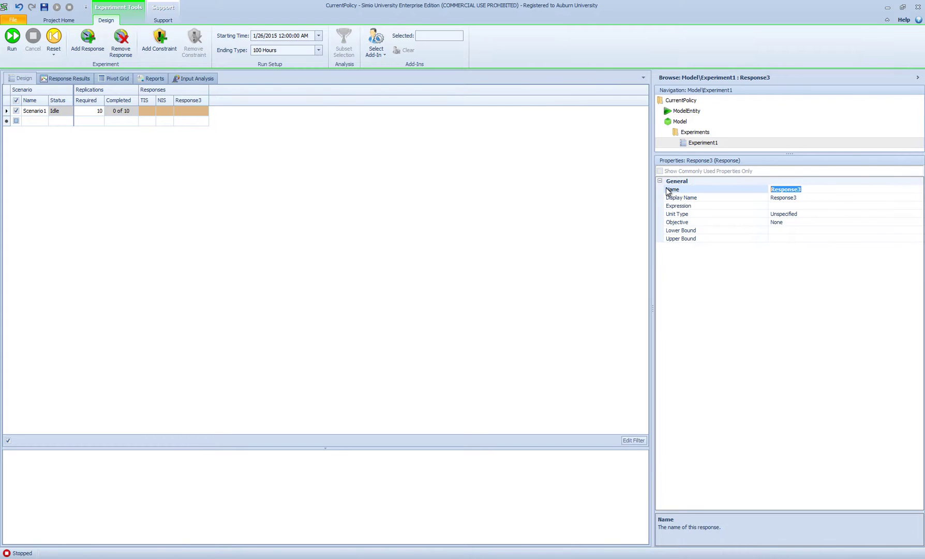
{"action": "type", "text": "BreadUtil"}
{"action": "key", "text": "Return"}
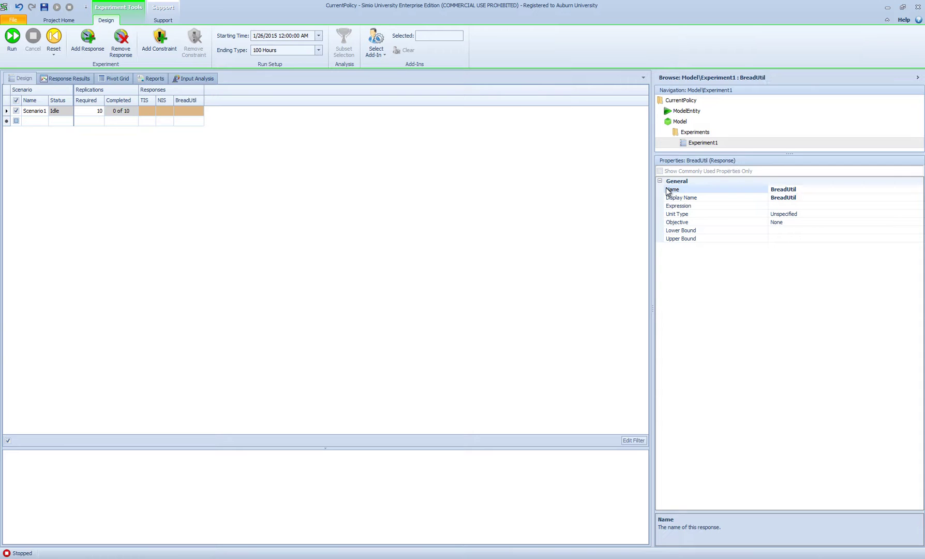
- Set the BreadUtil response's expression to BreadMeat.Capacity.ScheduledUtilization
{"action": "left_click", "coordinate": [787, 206]}
{"action": "left_click", "coordinate": [920, 206]}
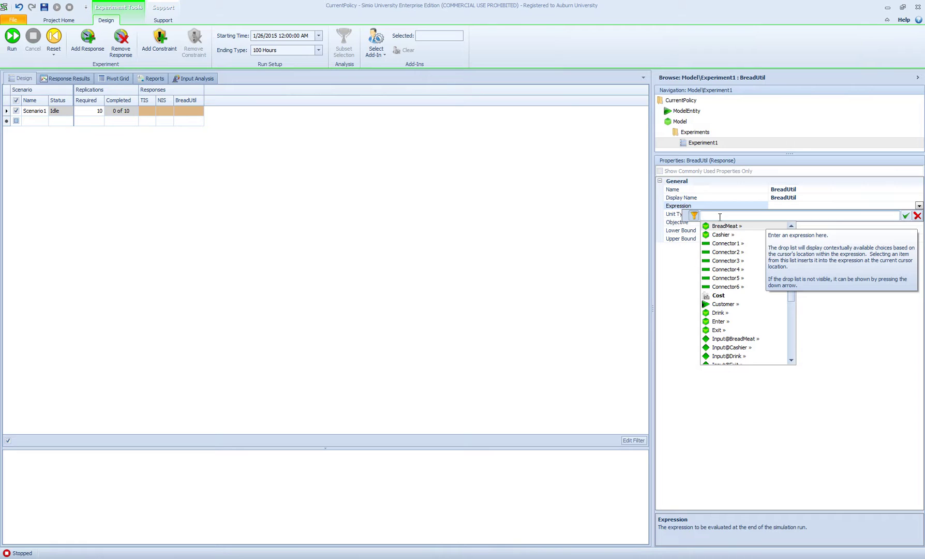
{"action": "type", "text": "BreadMeat."}
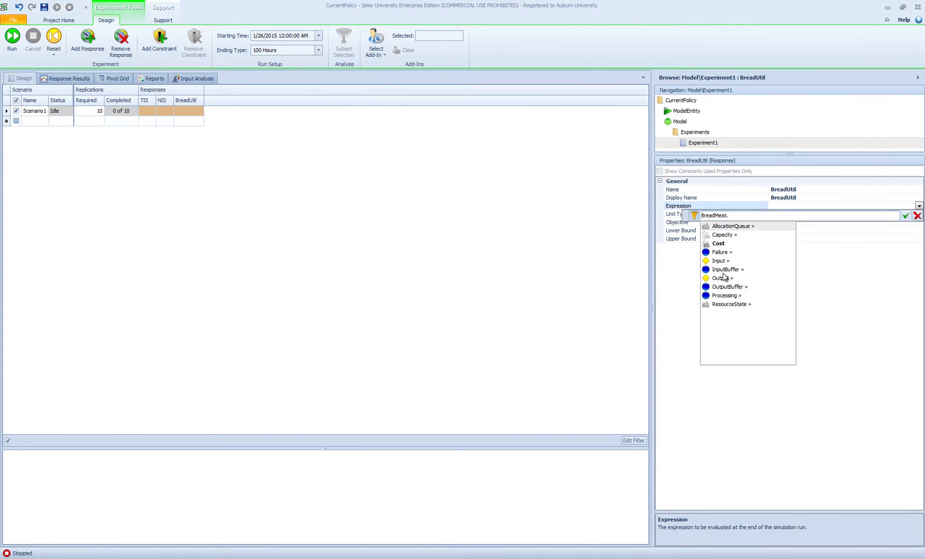
{"action": "double_click", "coordinate": [734, 236]}
{"action": "type", "text": "."}
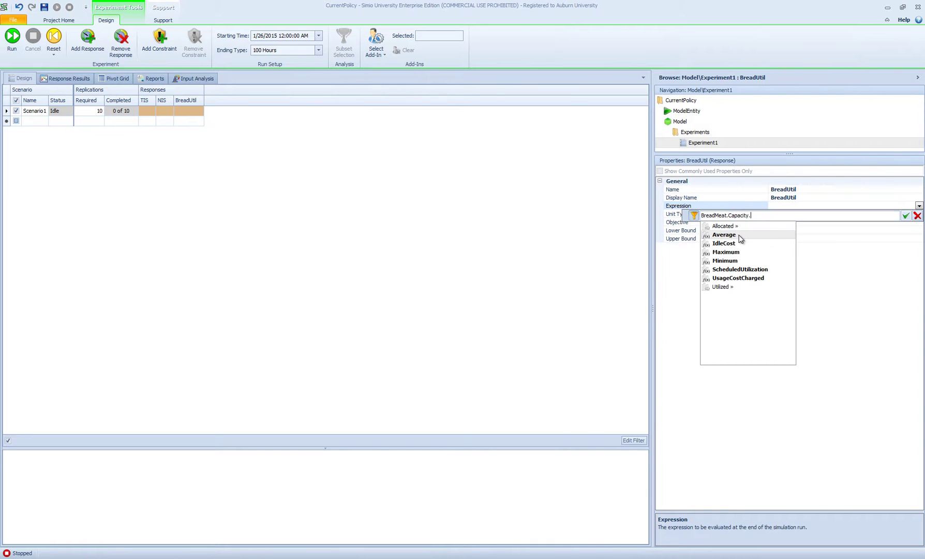
{"action": "double_click", "coordinate": [740, 269]}
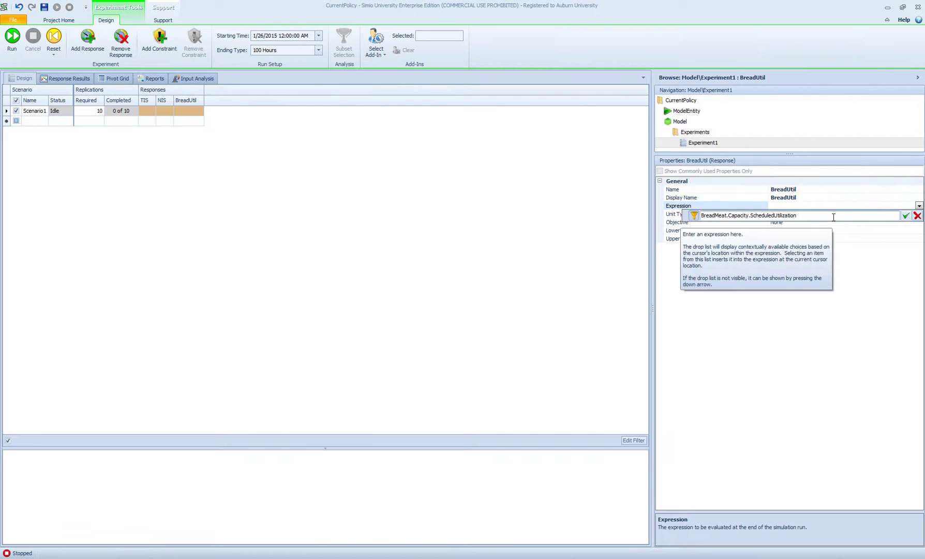
{"action": "left_click", "coordinate": [906, 215]}
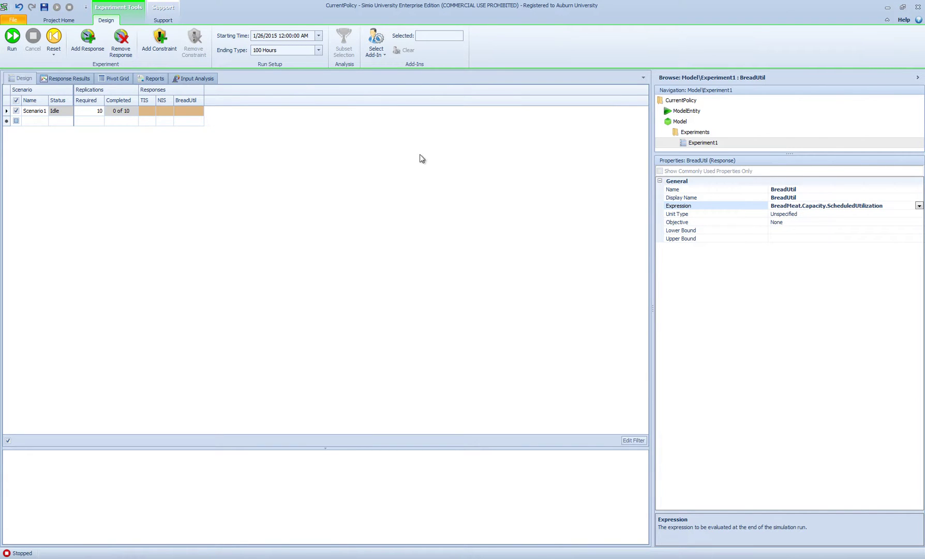
- Add a fourth response to the experiment and name it Oven
{"action": "left_click", "coordinate": [87, 40]}
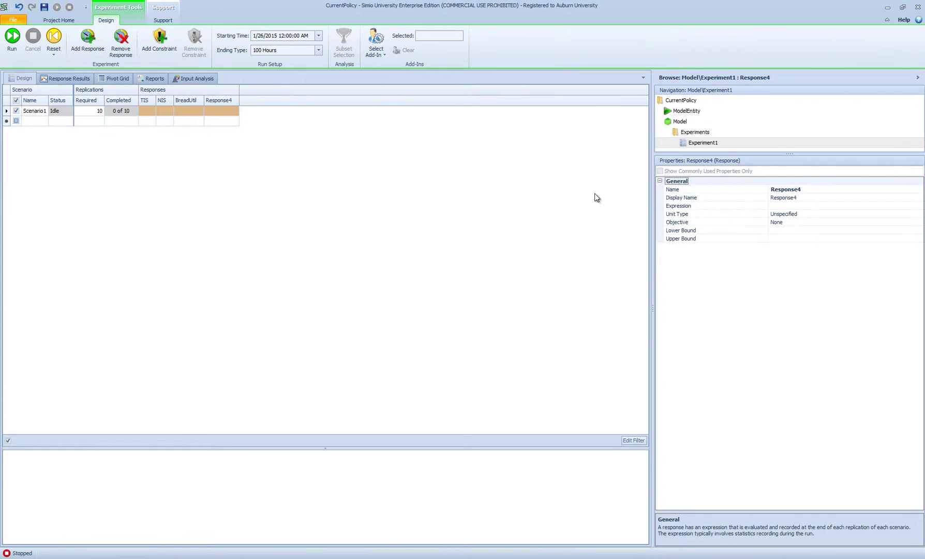
{"action": "left_click", "coordinate": [823, 189]}
{"action": "type", "text": "Oven"}
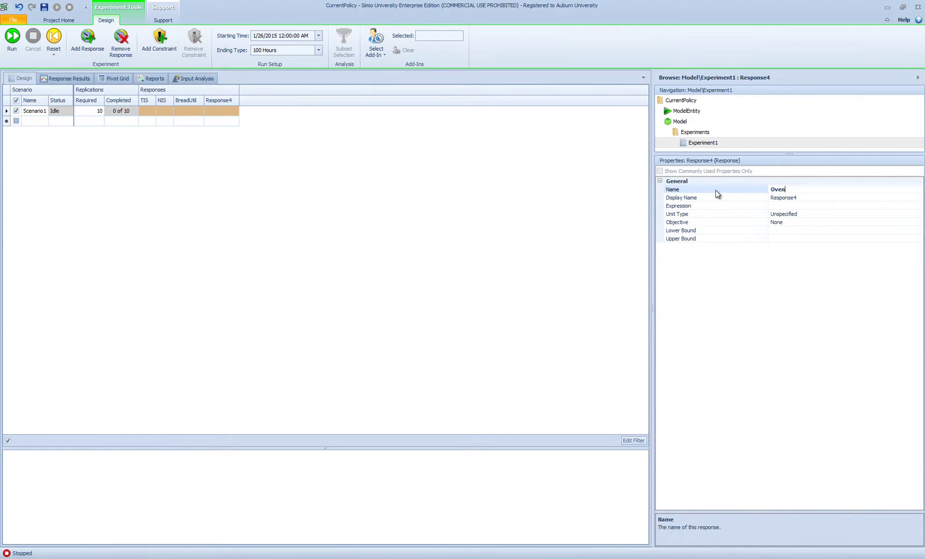
{"action": "key", "text": "Return"}
- Begin the Oven response's expression with the Oven server's capacity, entering Oven.Capacity. as its first part
{"action": "left_click", "coordinate": [776, 206]}
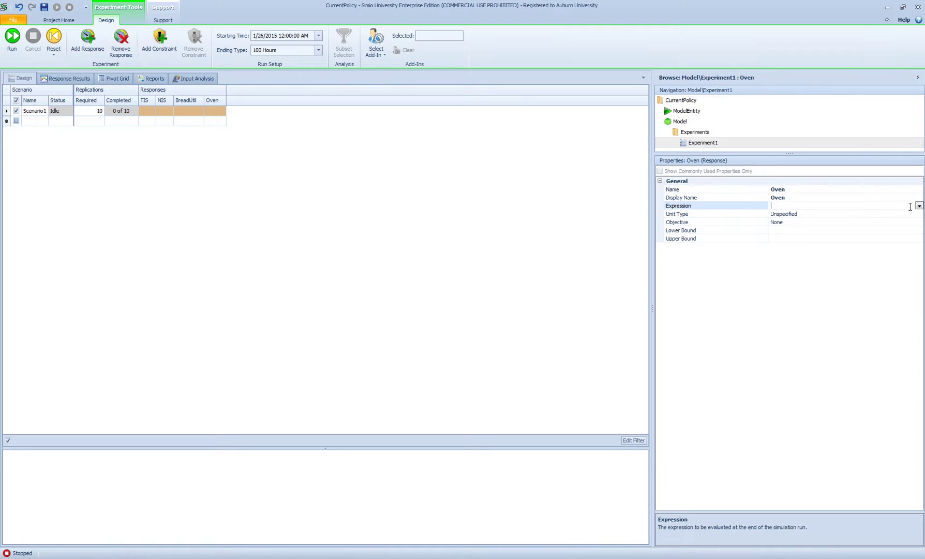
{"action": "left_click", "coordinate": [920, 205]}
{"action": "type", "text": "Oven"}
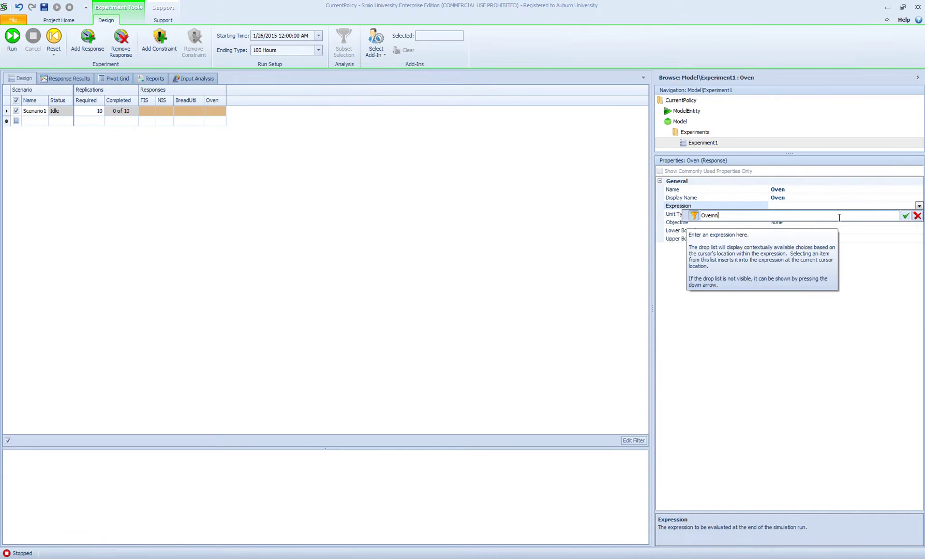
{"action": "type", "text": ".Ca"}
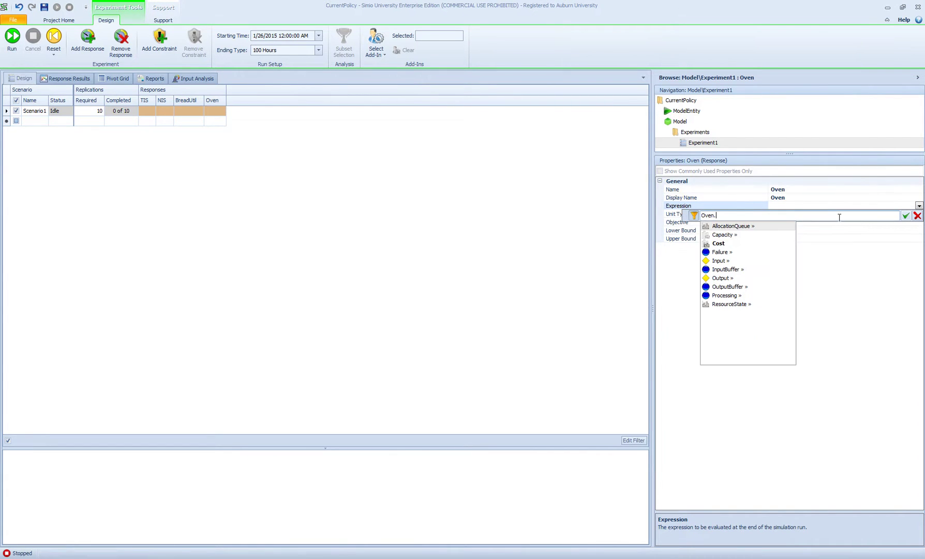
{"action": "type", "text": "pacity."}
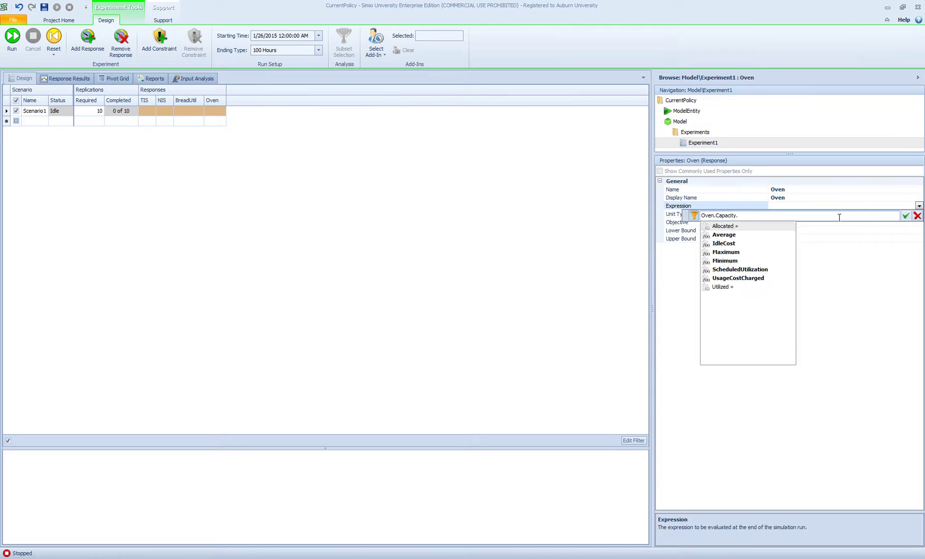
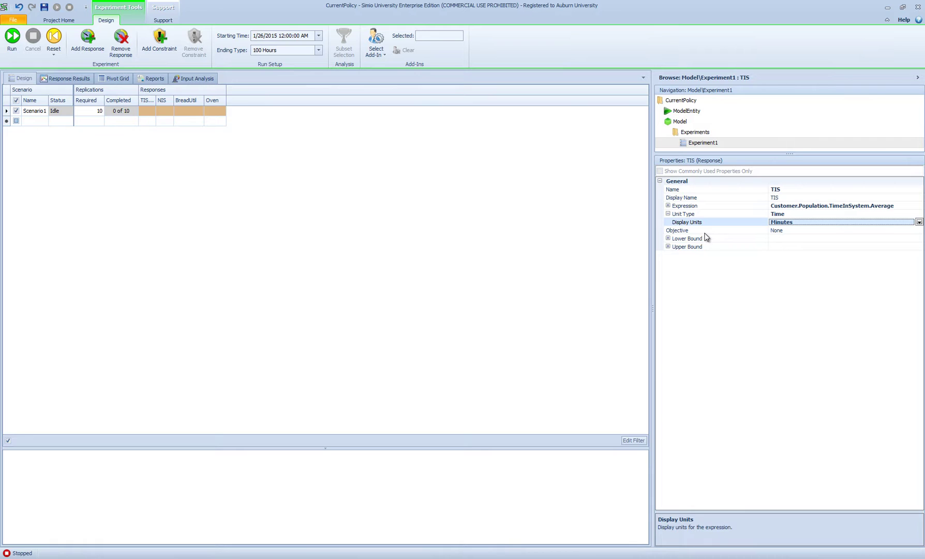
- Review the objective choices of the TIS response and the units of its lower and upper bounds
{"action": "left_click", "coordinate": [683, 231]}
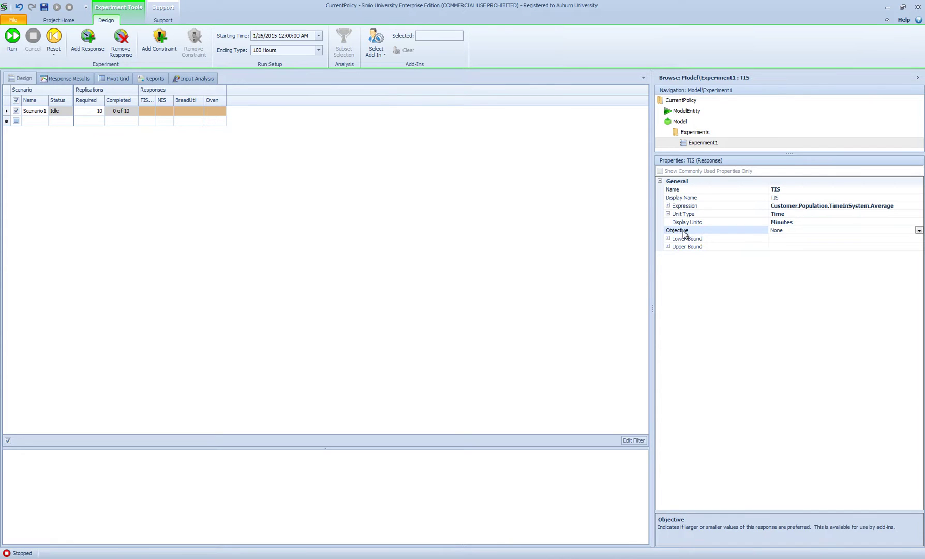
{"action": "left_click", "coordinate": [919, 230]}
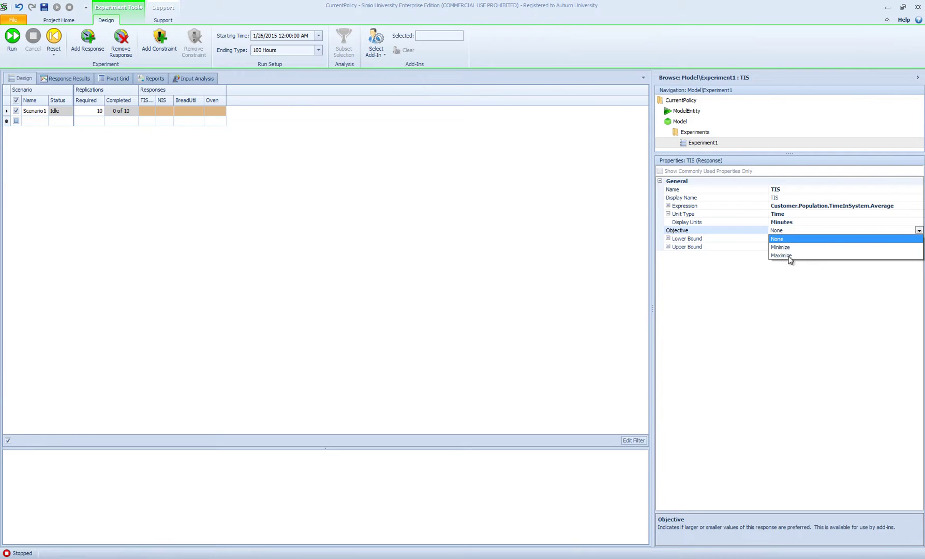
{"action": "left_click", "coordinate": [771, 289]}
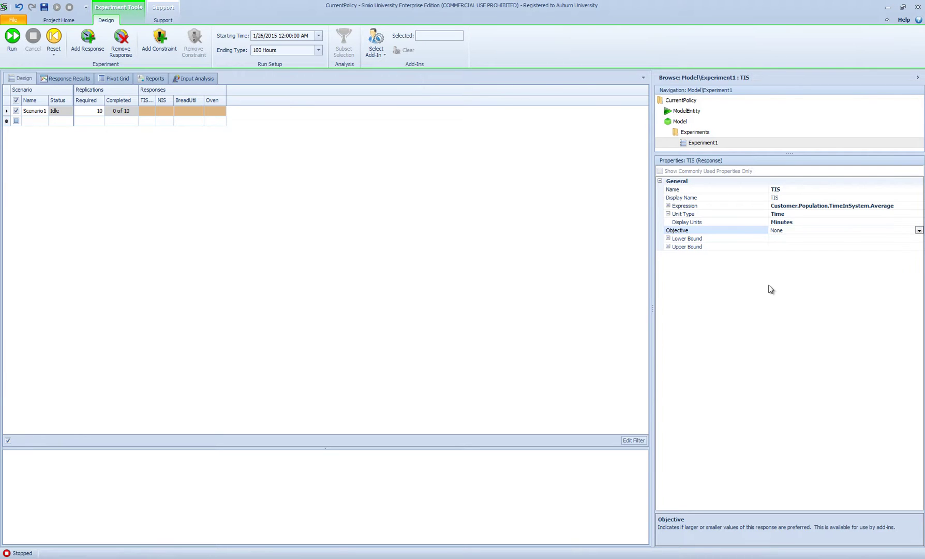
{"action": "left_click", "coordinate": [668, 239]}
{"action": "left_click", "coordinate": [667, 255]}
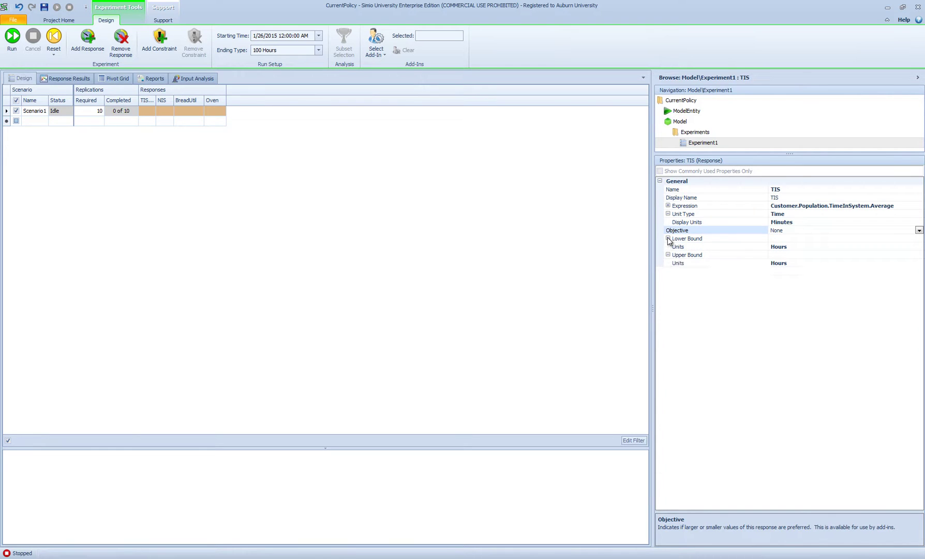
{"action": "left_click", "coordinate": [668, 238]}
{"action": "left_click", "coordinate": [668, 246]}
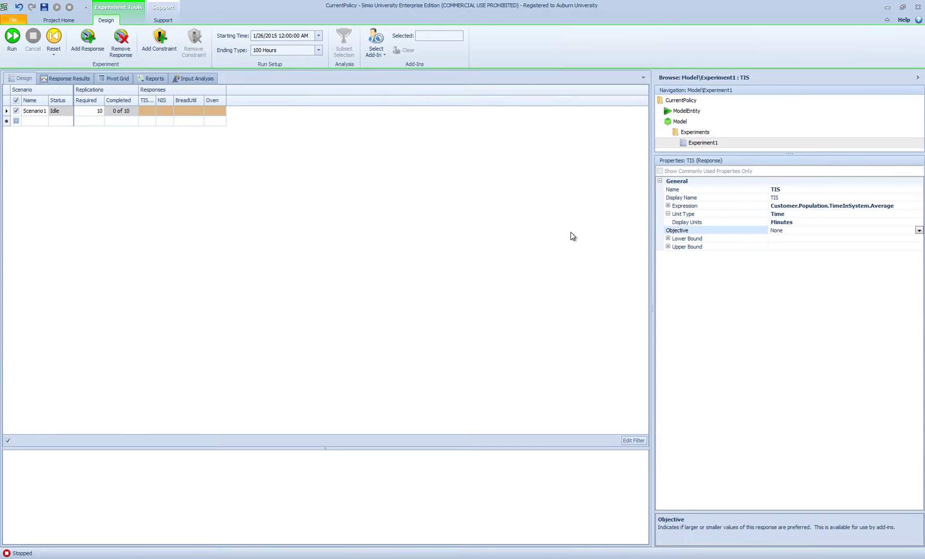
- Look over the available experiment add-ins and the properties of the TIS and NIS responses
{"action": "left_click", "coordinate": [378, 54]}
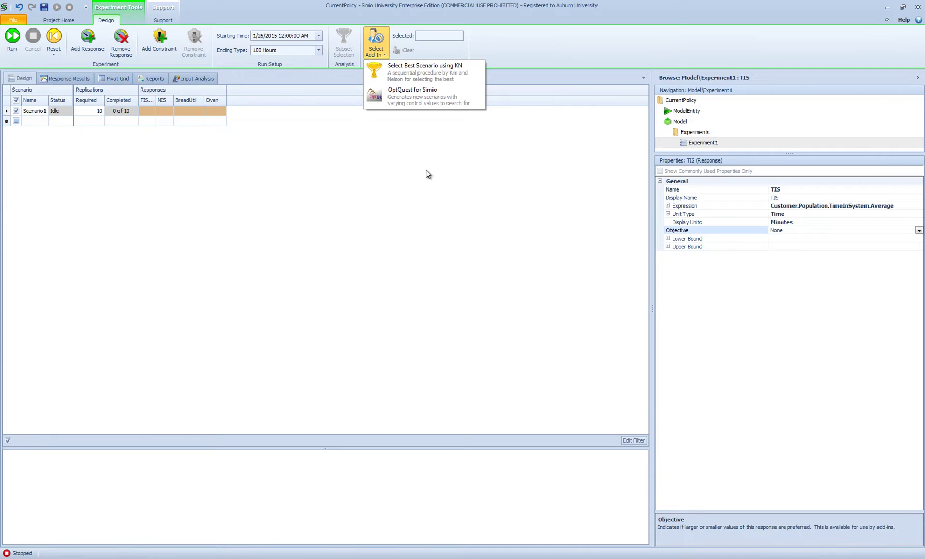
{"action": "left_click", "coordinate": [448, 188]}
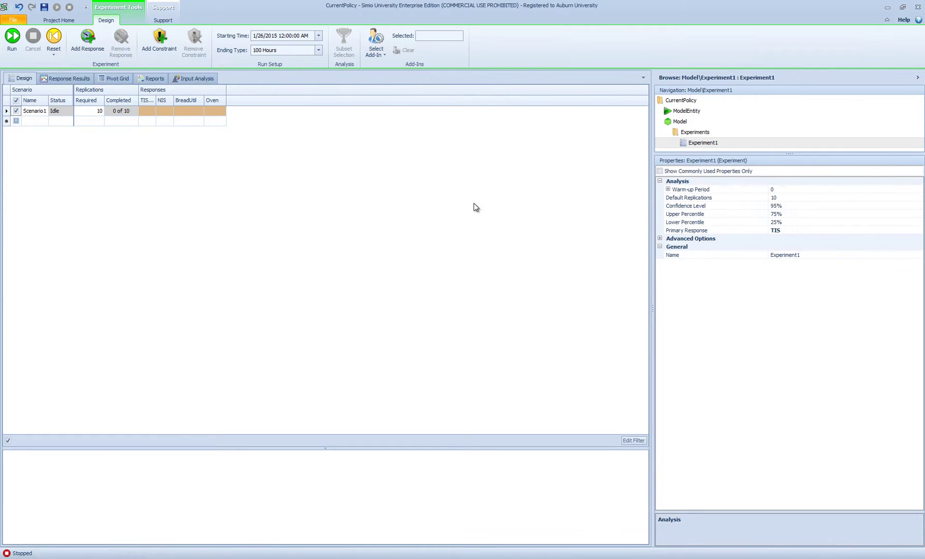
{"action": "left_click", "coordinate": [147, 101]}
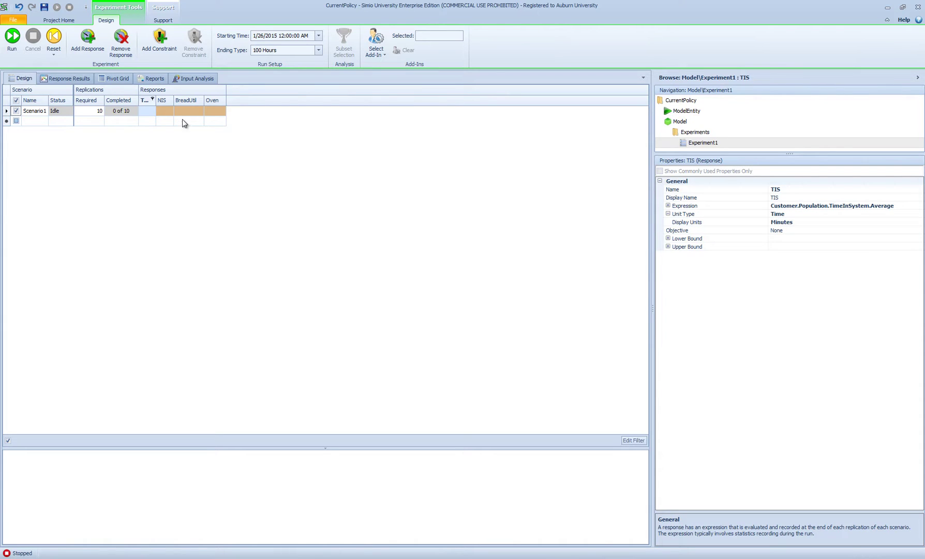
{"action": "left_click", "coordinate": [159, 102]}
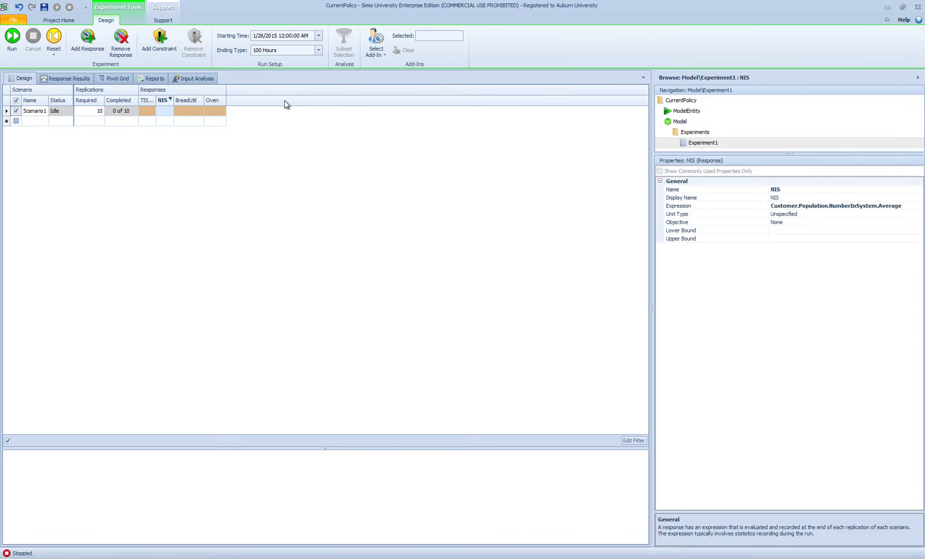
{"action": "left_click", "coordinate": [340, 274]}
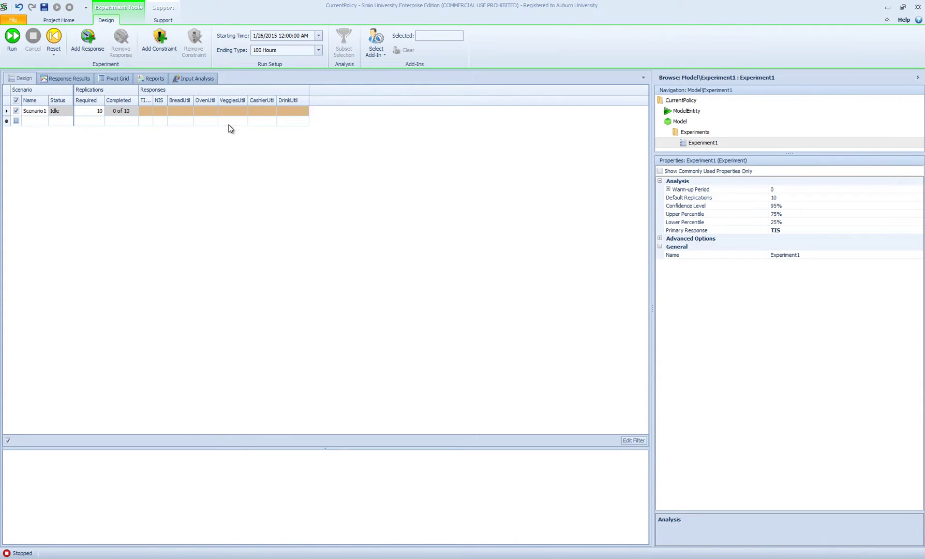
- Set the experiment's run length to 300 hours and its warm-up period to 100 hours
{"action": "left_click", "coordinate": [318, 51]}
{"action": "double_click", "coordinate": [330, 90]}
{"action": "type", "text": "300"}
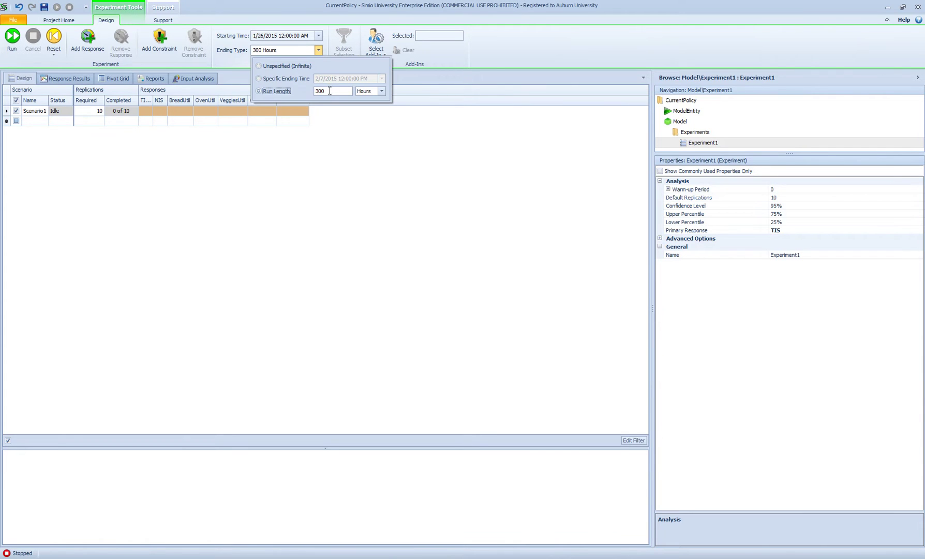
{"action": "left_click", "coordinate": [371, 140]}
{"action": "left_click", "coordinate": [735, 190]}
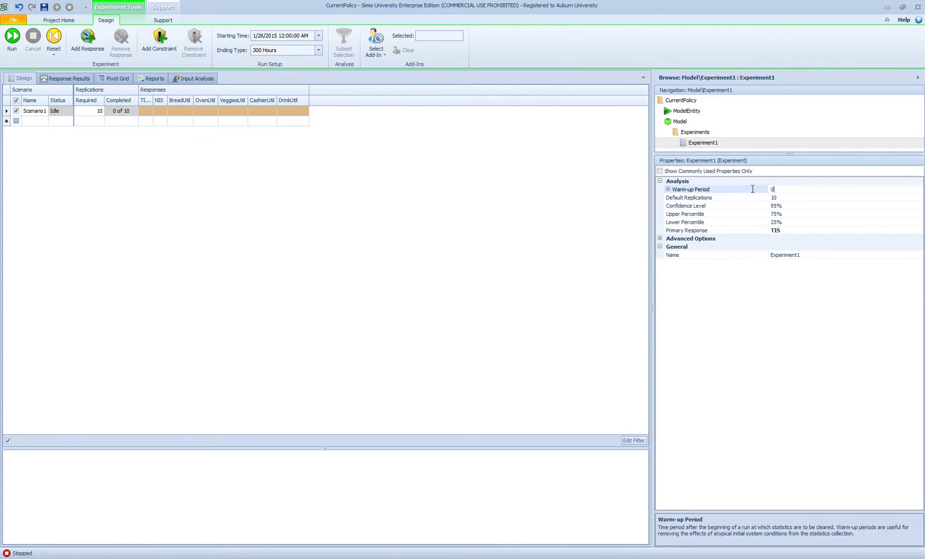
{"action": "key", "text": "Return"}
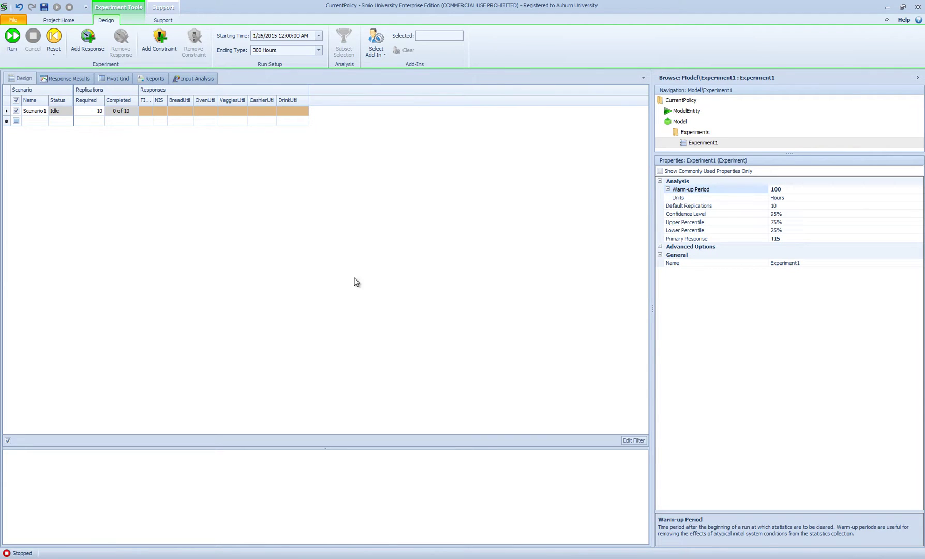
- Run the experiment and widen the response columns so their values can be read in full
{"action": "left_click", "coordinate": [12, 36]}
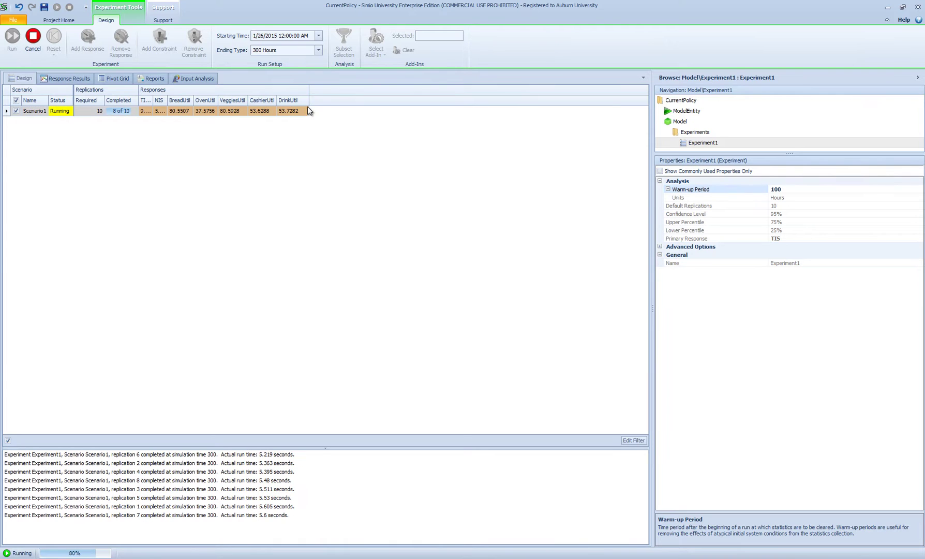
{"action": "left_click_drag", "start_coordinate": [309, 96], "coordinate": [438, 92]}
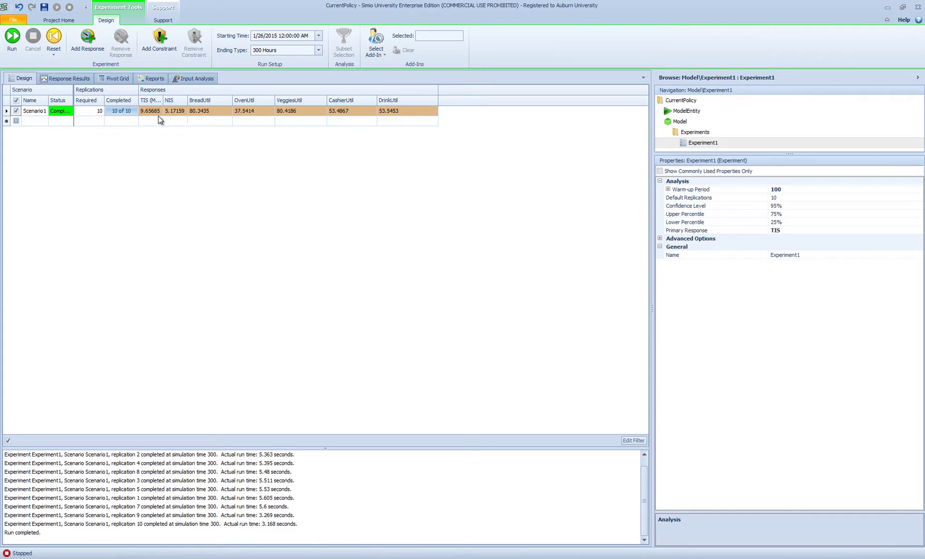
- Examine the response result plots for TIS, NIS and BreadUtil, and return to the TIS plot
{"action": "left_click", "coordinate": [64, 78]}
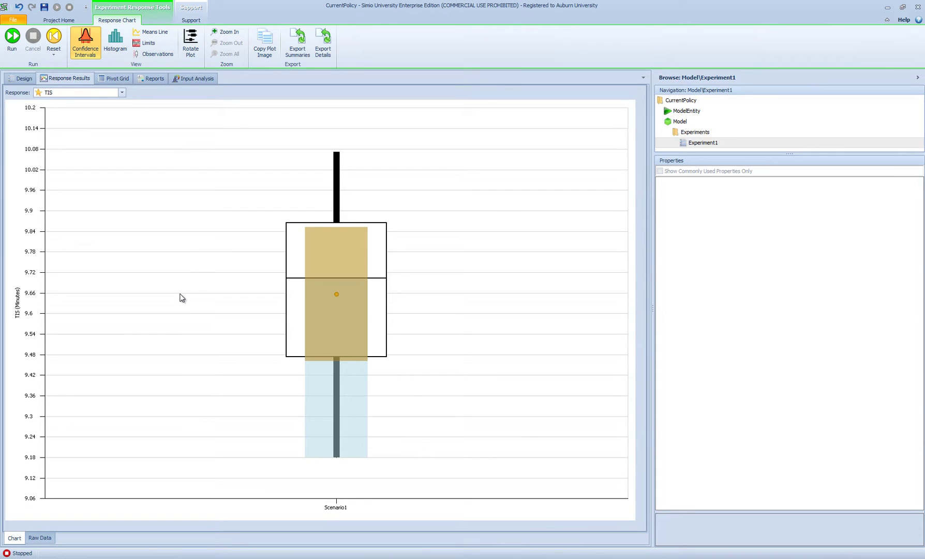
{"action": "left_click", "coordinate": [123, 93]}
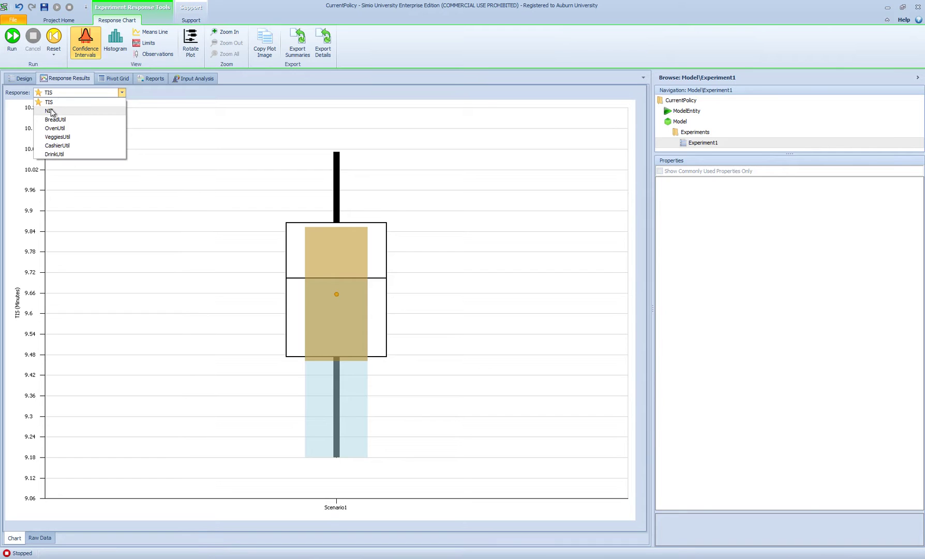
{"action": "left_click", "coordinate": [57, 111]}
{"action": "left_click", "coordinate": [122, 93]}
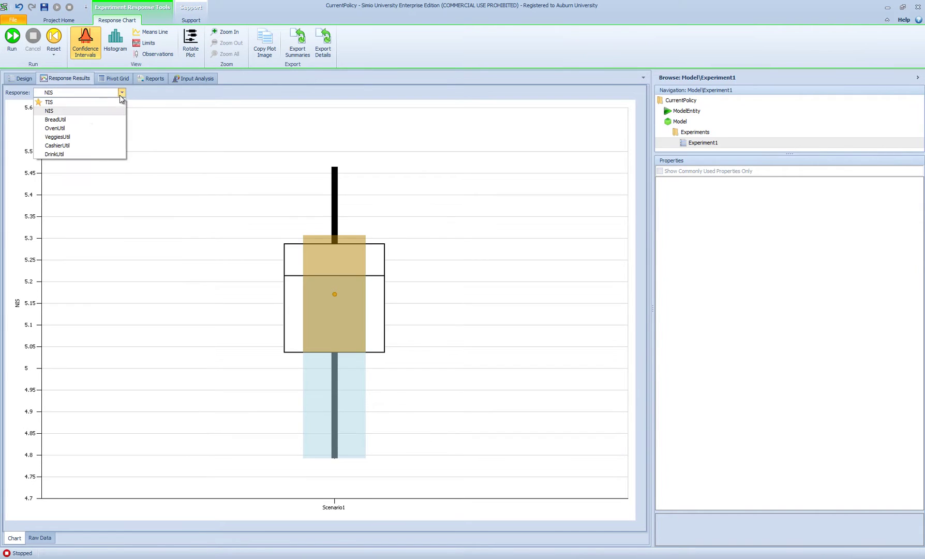
{"action": "left_click", "coordinate": [84, 119]}
{"action": "left_click", "coordinate": [119, 94]}
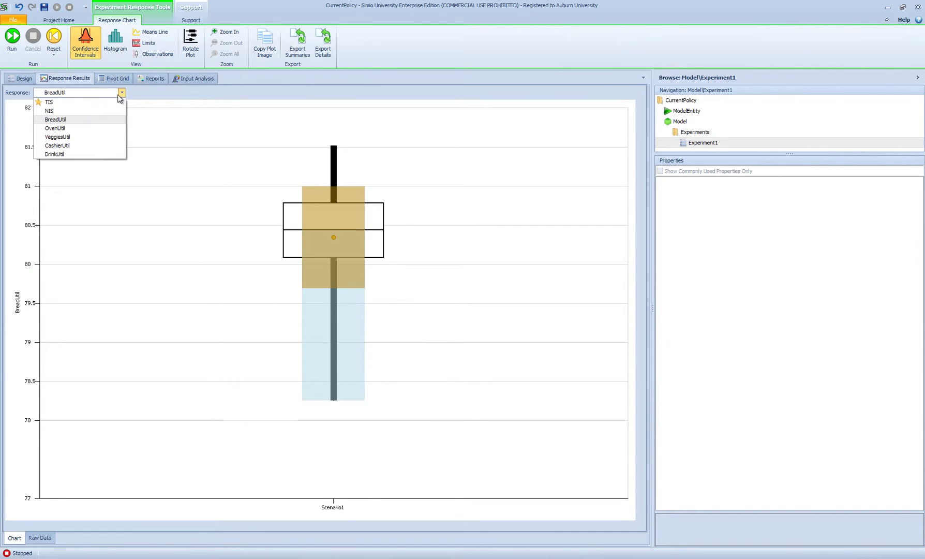
{"action": "left_click", "coordinate": [69, 104]}
- Switch to the PowerPoint slide show and advance to the SMORE Plot slide to study the plot's elements
{"action": "key", "text": "alt+Tab"}
{"action": "key", "text": "alt+Tab"}
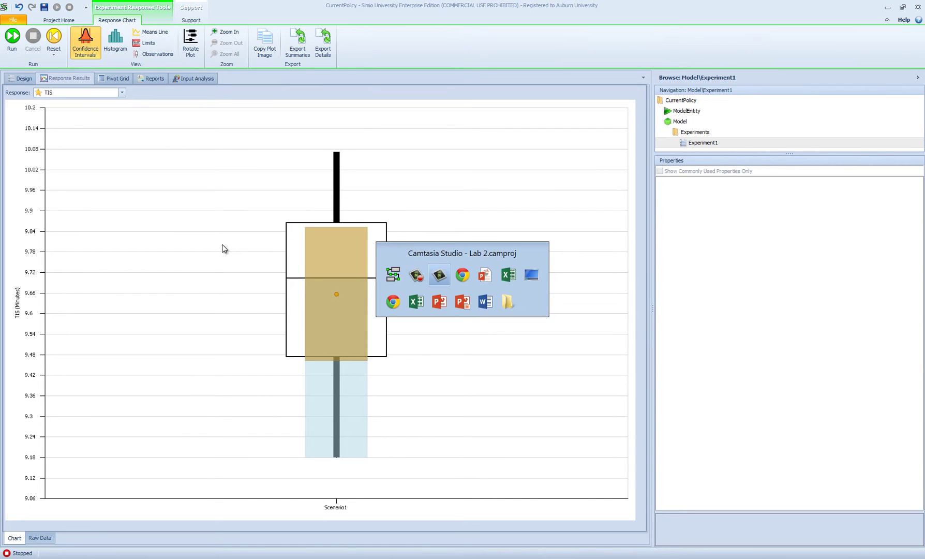
{"action": "key", "text": "alt+Tab"}
{"action": "key", "text": "alt+Tab"}
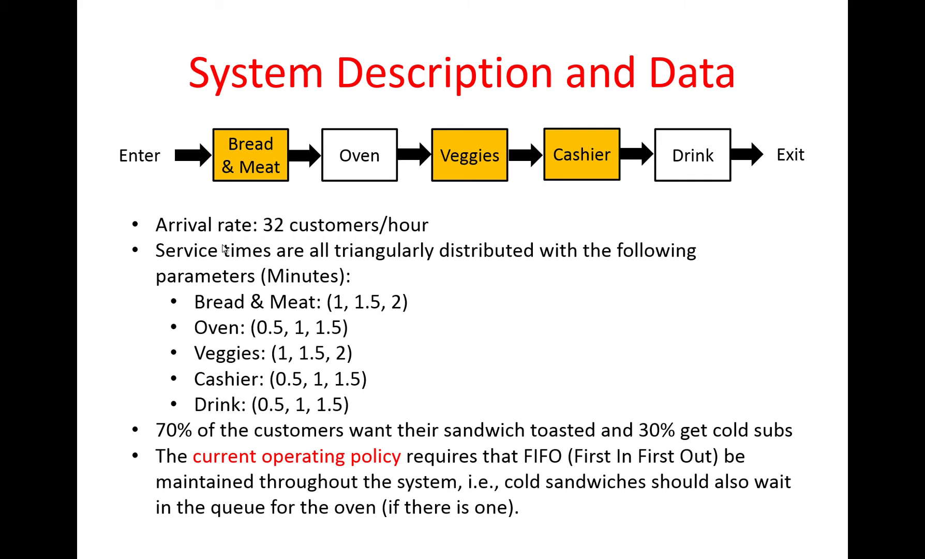
{"action": "left_click", "coordinate": [223, 249]}
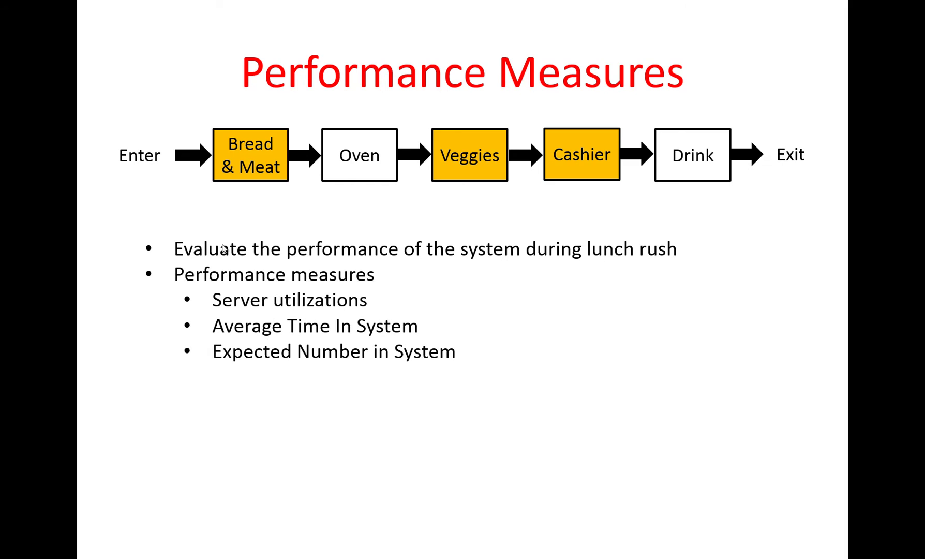
{"action": "left_click", "coordinate": [223, 249]}
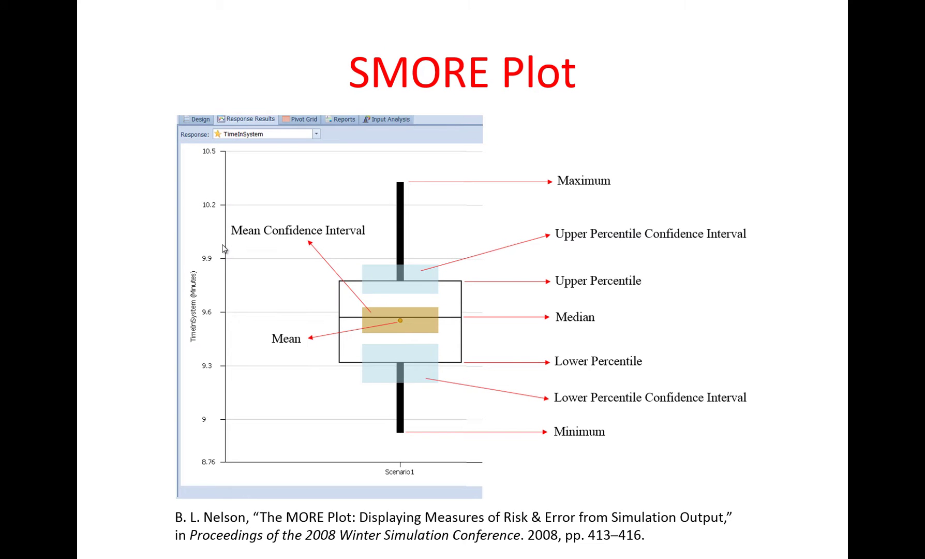
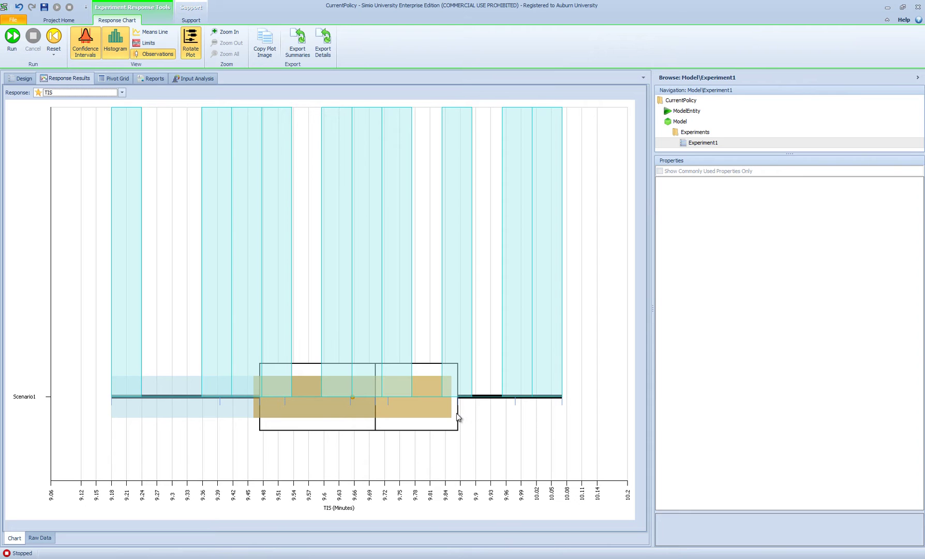
- Run the experiment with 25 required replications for Scenario1 and display the TIS plot without the histogram and observations
{"action": "mouse_move", "coordinate": [458, 417]}
{"action": "left_click", "coordinate": [22, 78]}
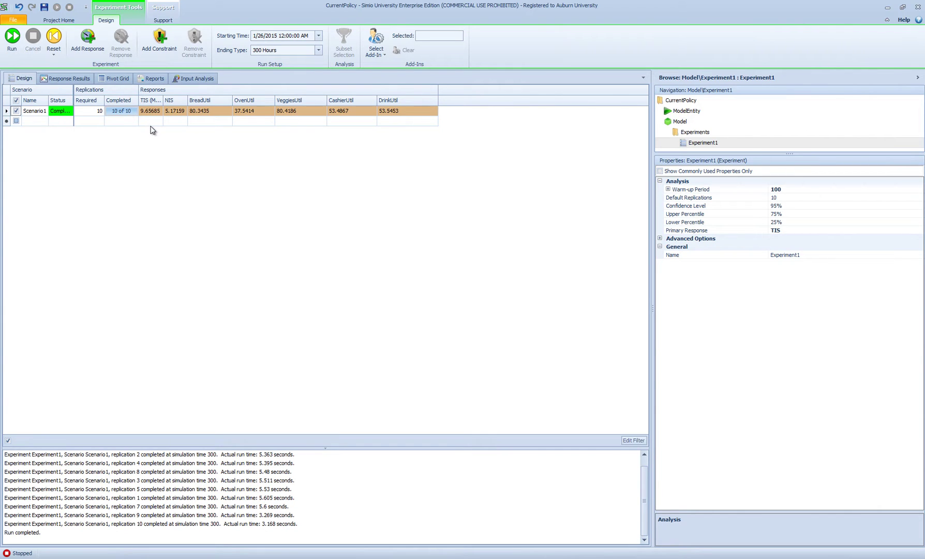
{"action": "left_click", "coordinate": [90, 110]}
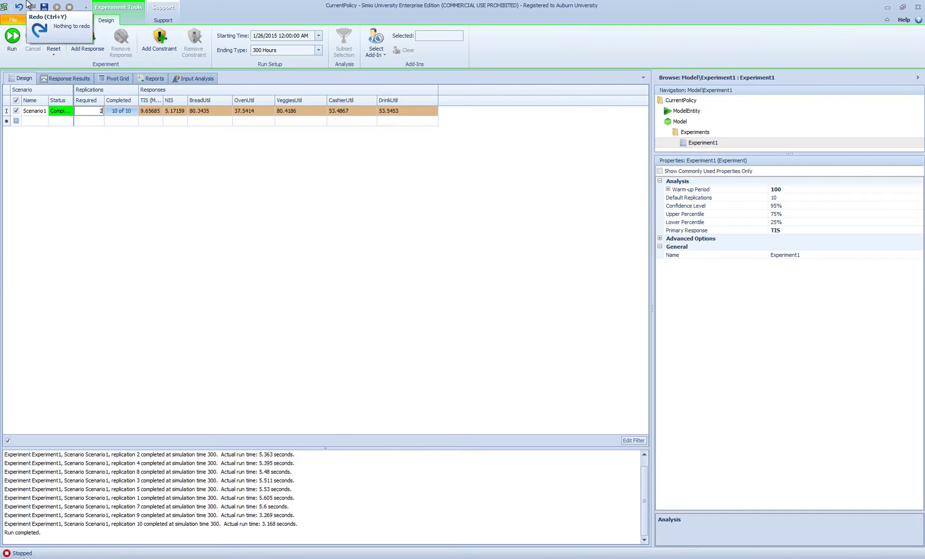
{"action": "left_click", "coordinate": [12, 37]}
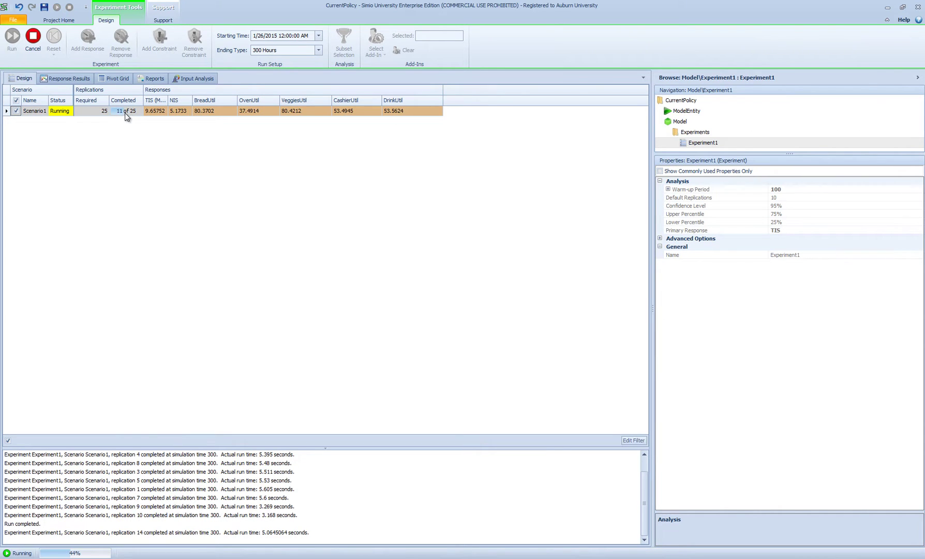
{"action": "left_click", "coordinate": [63, 78]}
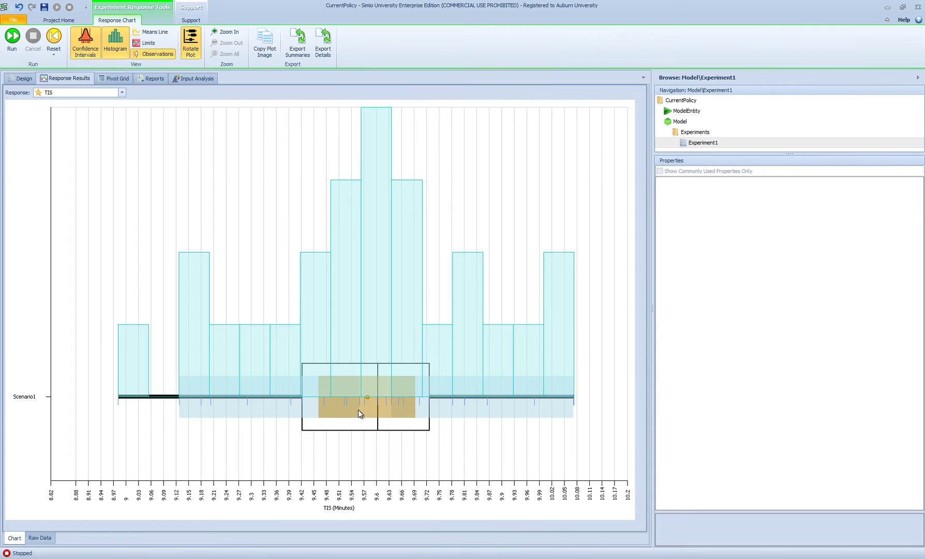
{"action": "left_click", "coordinate": [114, 50]}
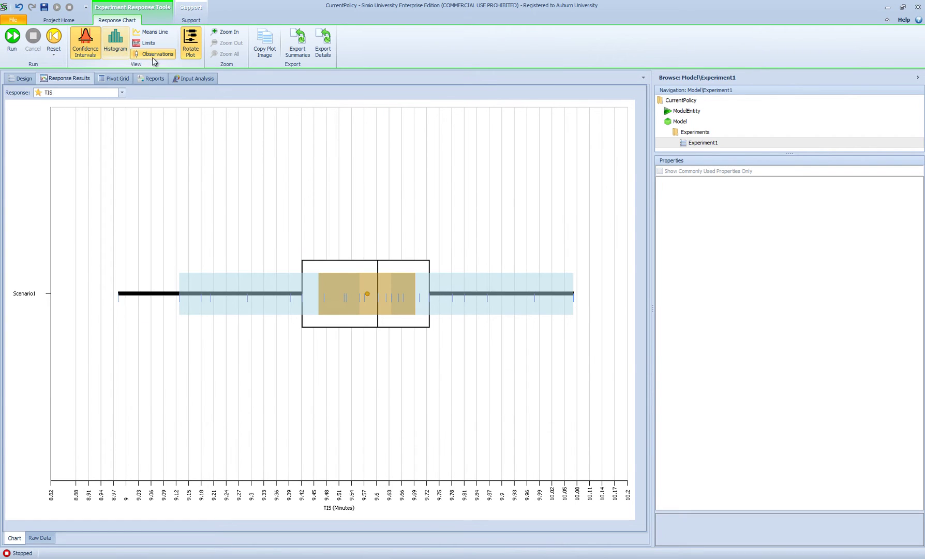
- Raise Scenario1's required replications to 50, run the experiment, and view the TIS plot again
{"action": "left_click", "coordinate": [30, 79]}
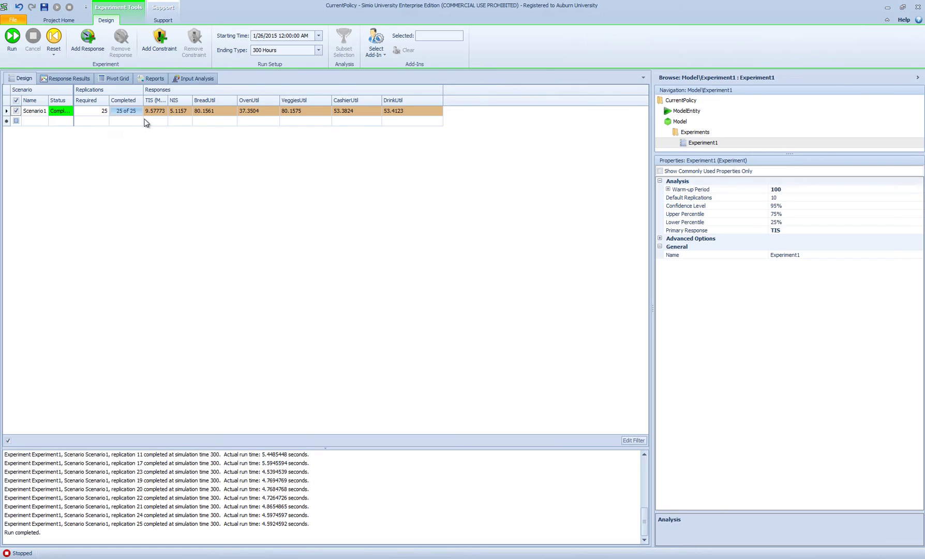
{"action": "left_click", "coordinate": [101, 113]}
{"action": "type", "text": "50"}
{"action": "key", "text": "Return"}
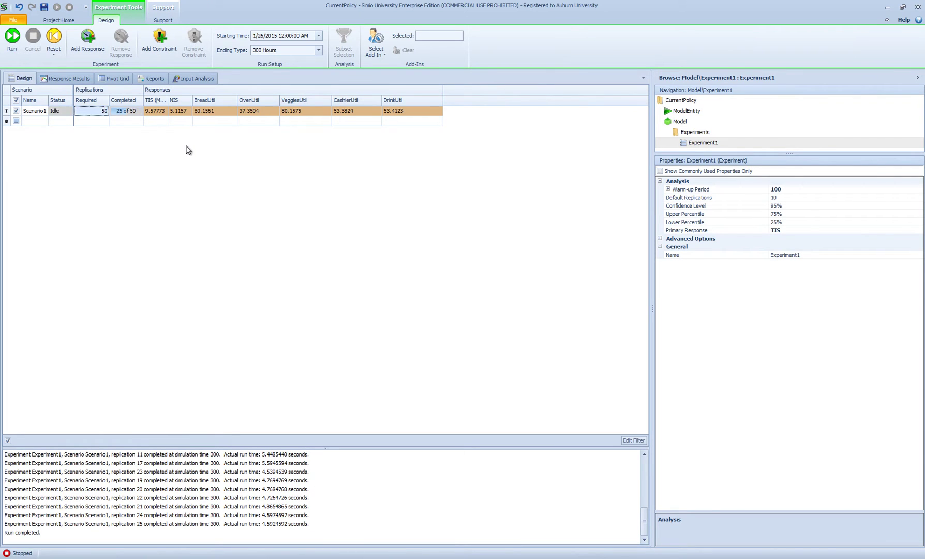
{"action": "left_click", "coordinate": [12, 37]}
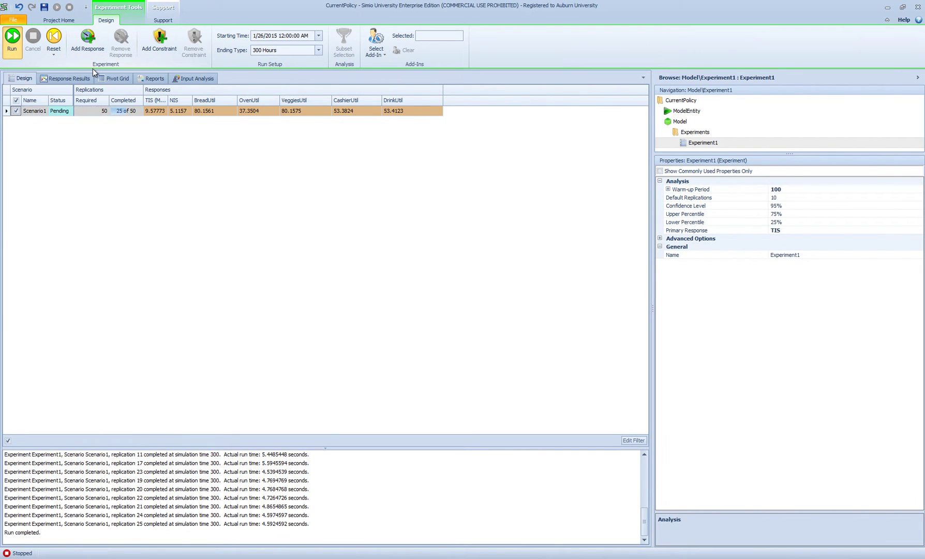
{"action": "left_click", "coordinate": [75, 79]}
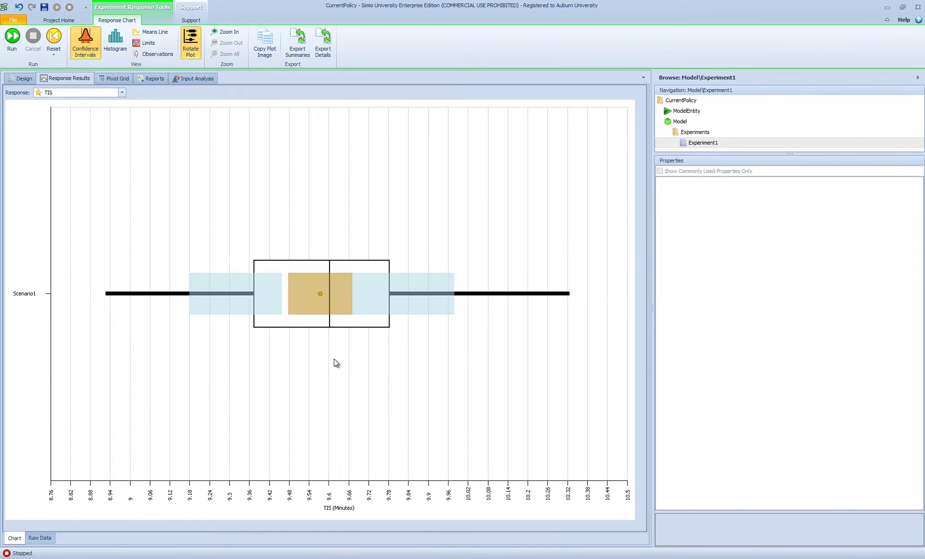
- Set Scenario1's required replications to 100, rerun the experiment, and inspect the percentile box in the TIS plot
{"action": "left_click", "coordinate": [31, 81]}
{"action": "left_click", "coordinate": [104, 113]}
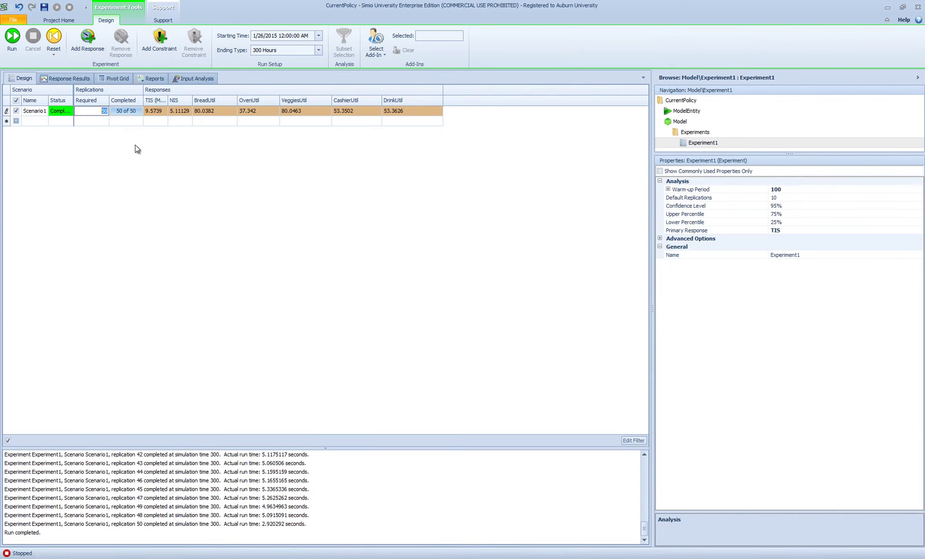
{"action": "type", "text": "100"}
{"action": "key", "text": "Return"}
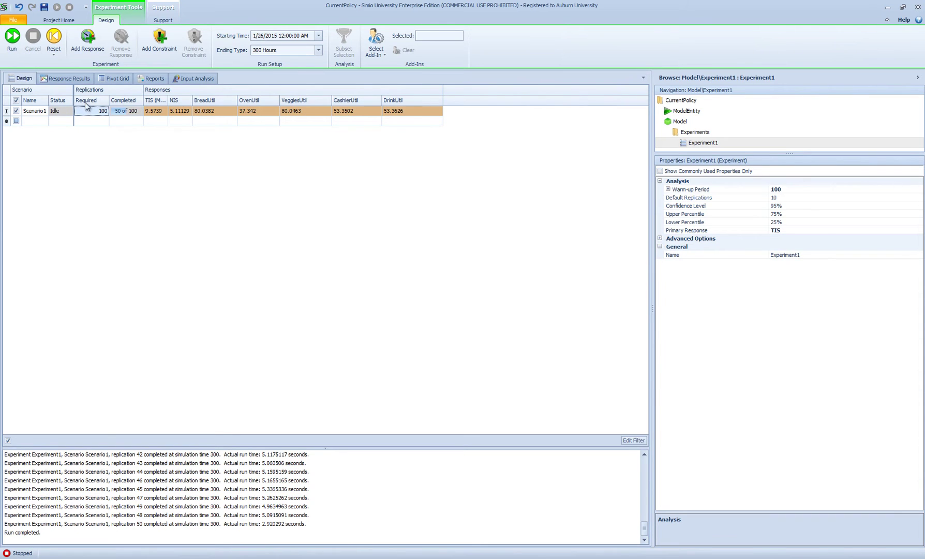
{"action": "left_click", "coordinate": [73, 81]}
{"action": "left_click", "coordinate": [14, 38]}
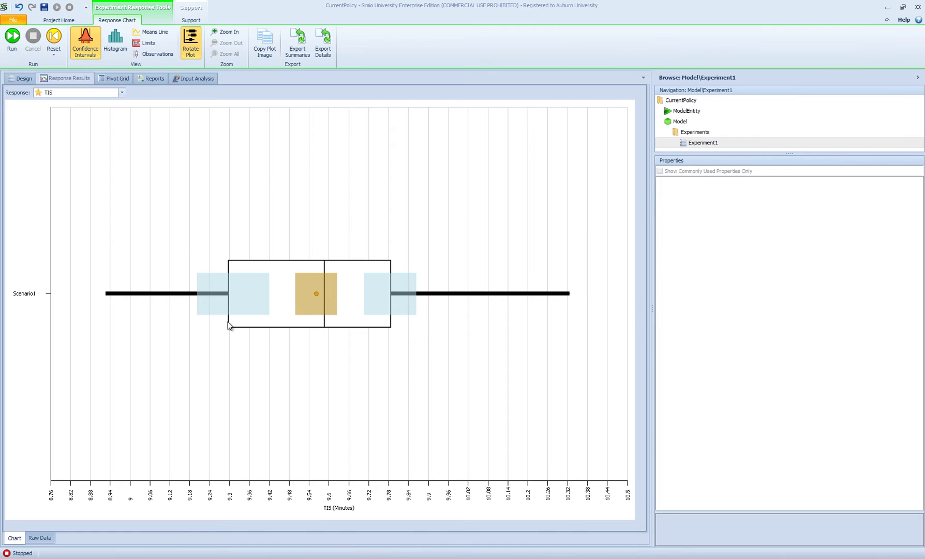
{"action": "mouse_move", "coordinate": [391, 328]}
- Switch to the PercentilesAsMeasuresOfRisk workbook in Excel
{"action": "key", "text": "alt+Tab"}
{"action": "key", "text": "alt+Tab"}
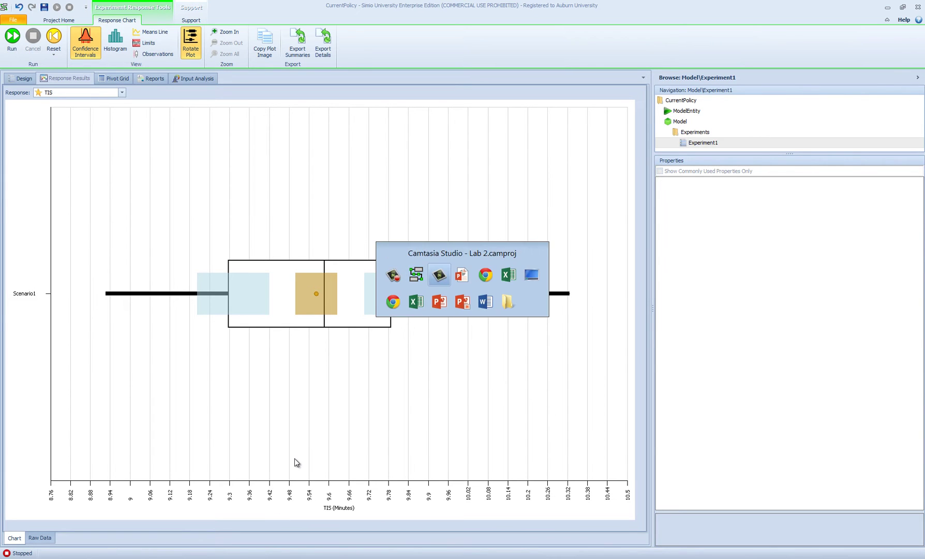
{"action": "key", "text": "alt+Tab"}
{"action": "key", "text": "alt+Tab"}
{"action": "key", "text": "alt+Tab"}
{"action": "key", "text": "alt+Tab"}
{"action": "key", "text": "alt+Tab"}
{"action": "key", "text": "alt+Tab"}
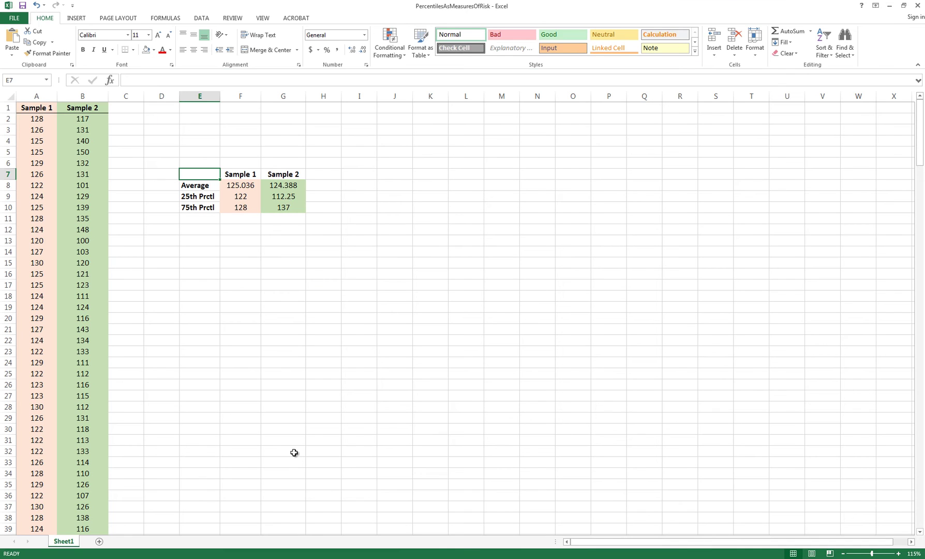
- Examine the Sample 1 and Sample 2 data and formulas alongside their averages and 25th and 75th percentiles
{"action": "left_click", "coordinate": [34, 119]}
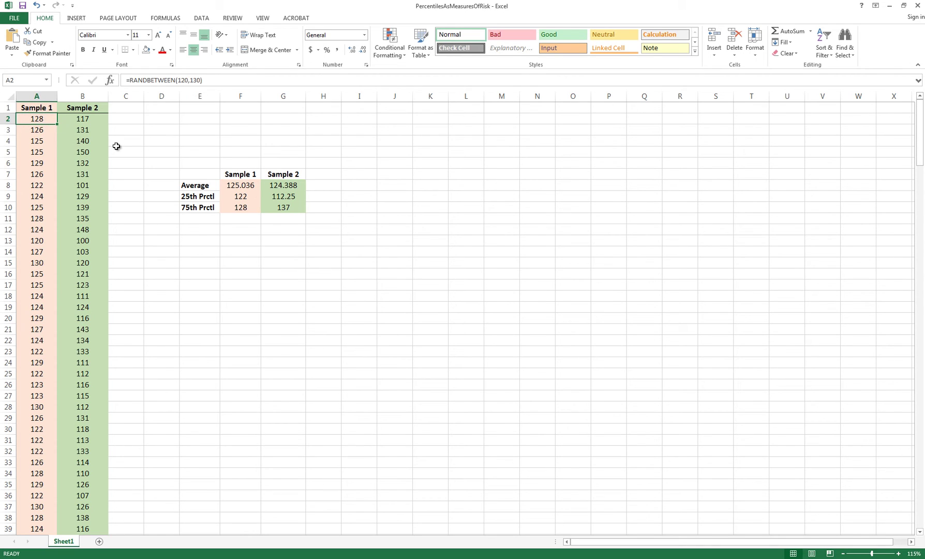
{"action": "key", "text": "ctrl+shift+Down"}
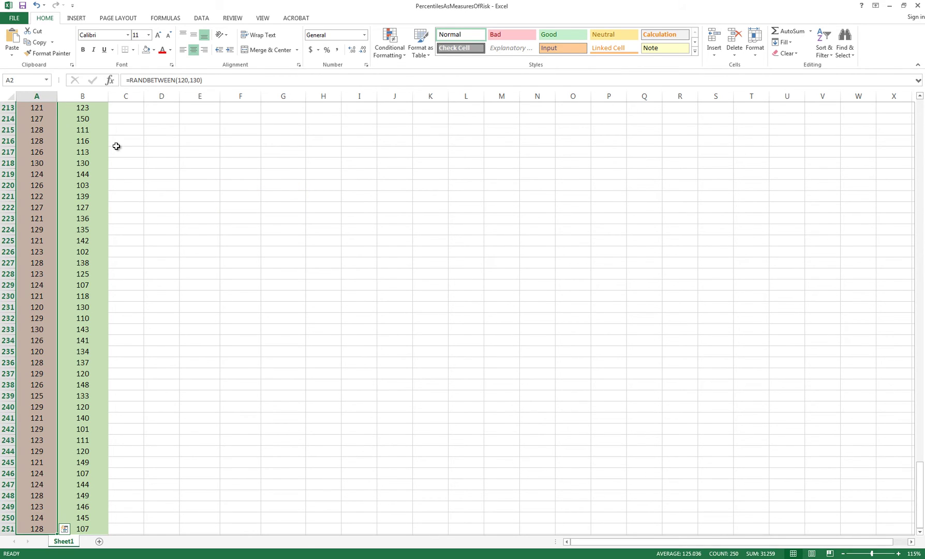
{"action": "key", "text": "ctrl+shift+Up"}
{"action": "key", "text": "Up"}
{"action": "key", "text": "Right"}
{"action": "key", "text": "Down"}
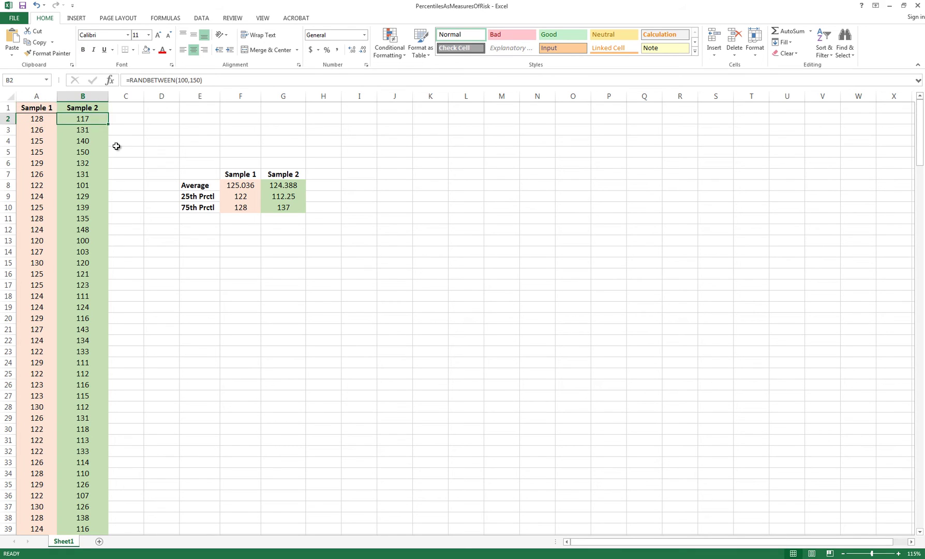
{"action": "key", "text": "Right"}
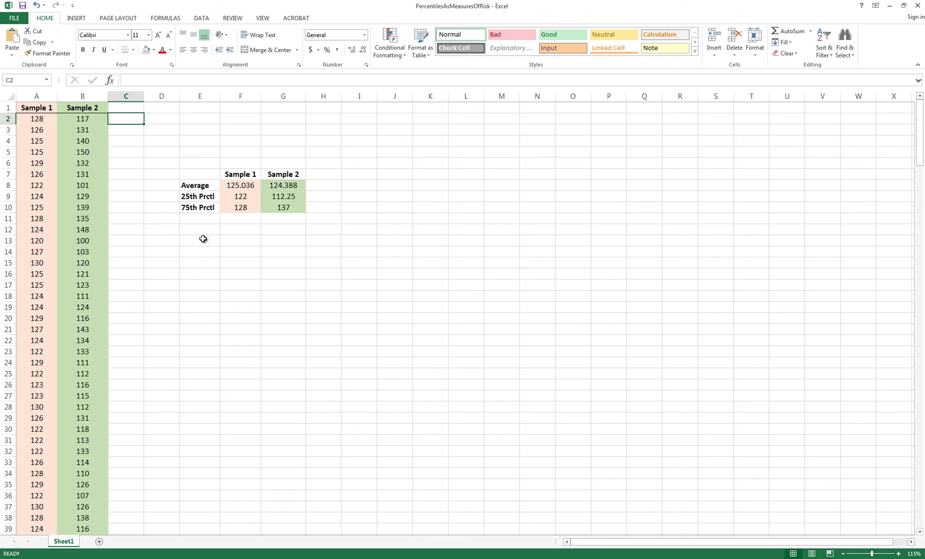
- Return to Simio, open the model's facility view, and save the project as PassingPolicy on the desktop
{"action": "key", "text": "alt+Tab"}
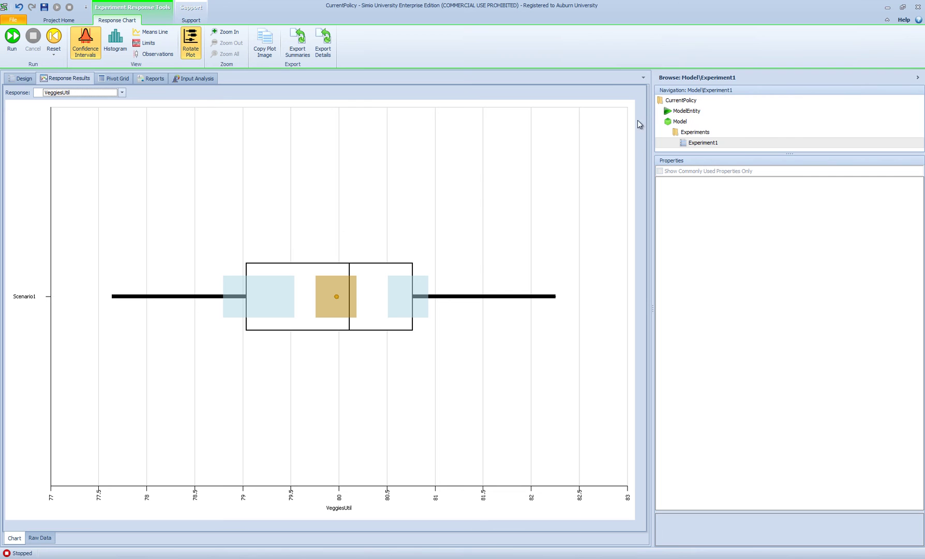
{"action": "left_click", "coordinate": [679, 122]}
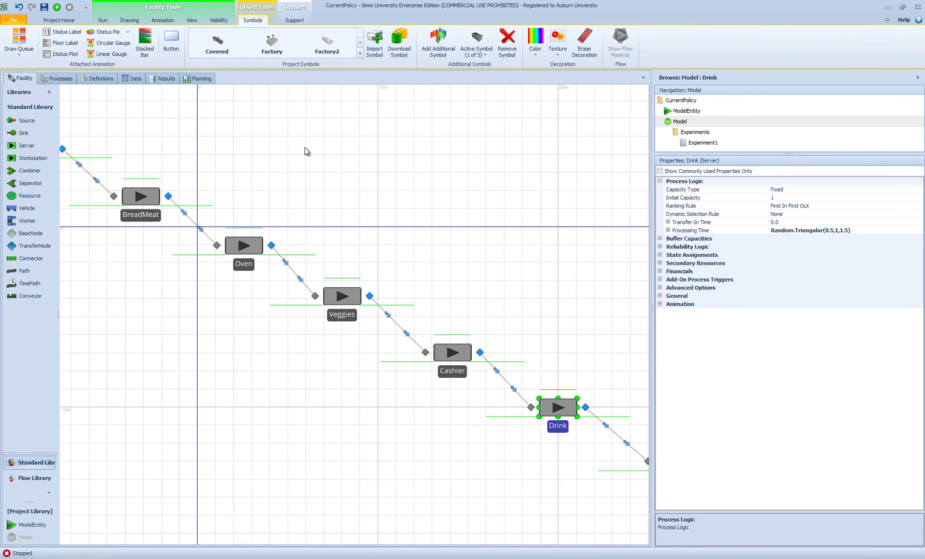
{"action": "left_click", "coordinate": [14, 20]}
{"action": "left_click", "coordinate": [30, 49]}
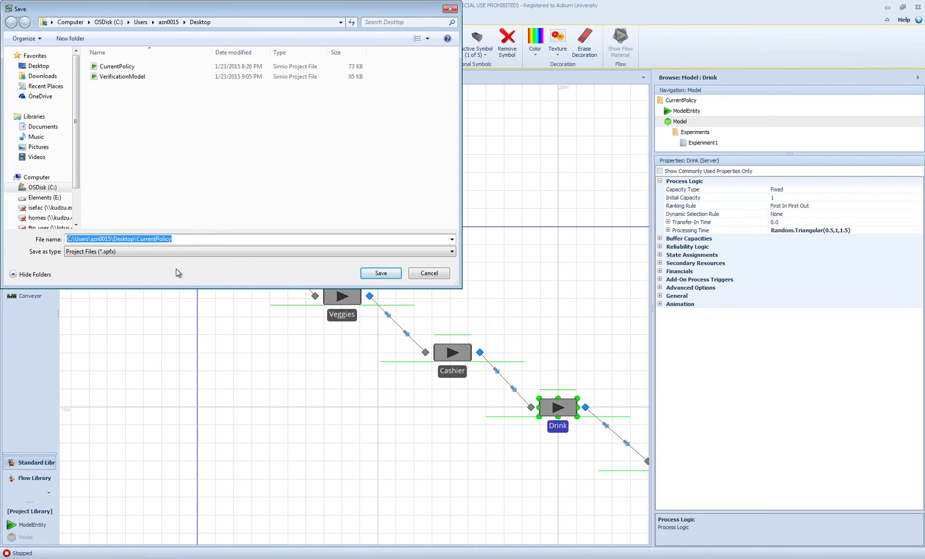
{"action": "type", "text": "PassingP"}
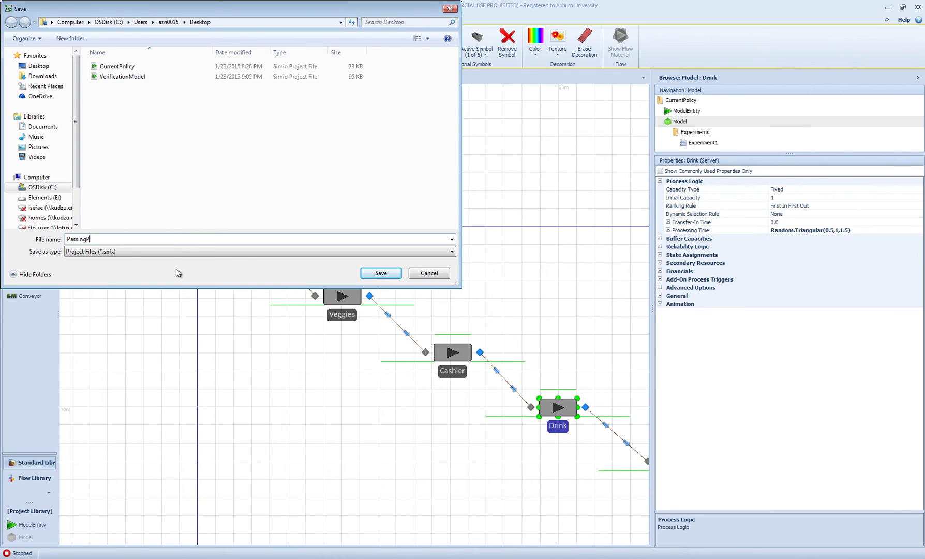
{"action": "type", "text": "olicy"}
{"action": "left_click", "coordinate": [382, 273]}
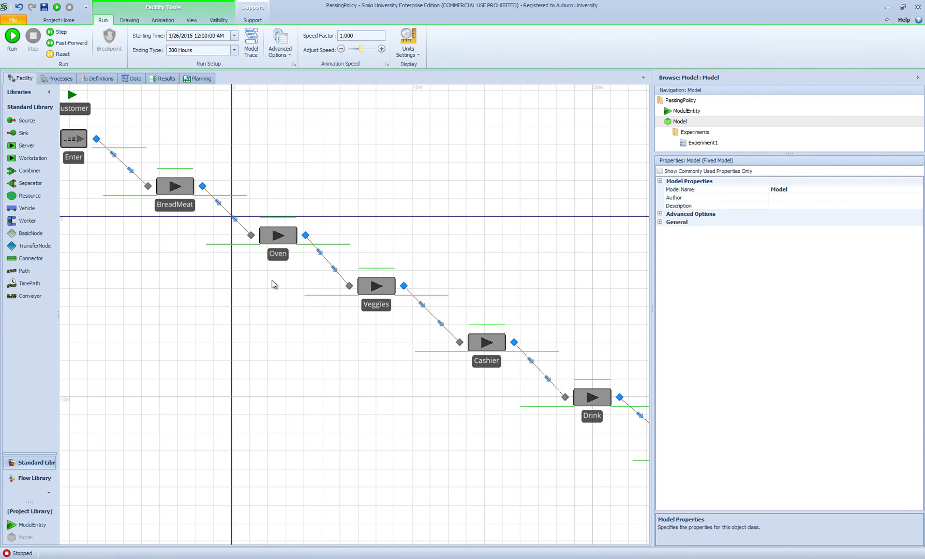
- Replace the Oven server's processing time with only the triangular part of its expression, Random.Triangular(0.5,1,1.5)
{"action": "left_click", "coordinate": [276, 237]}
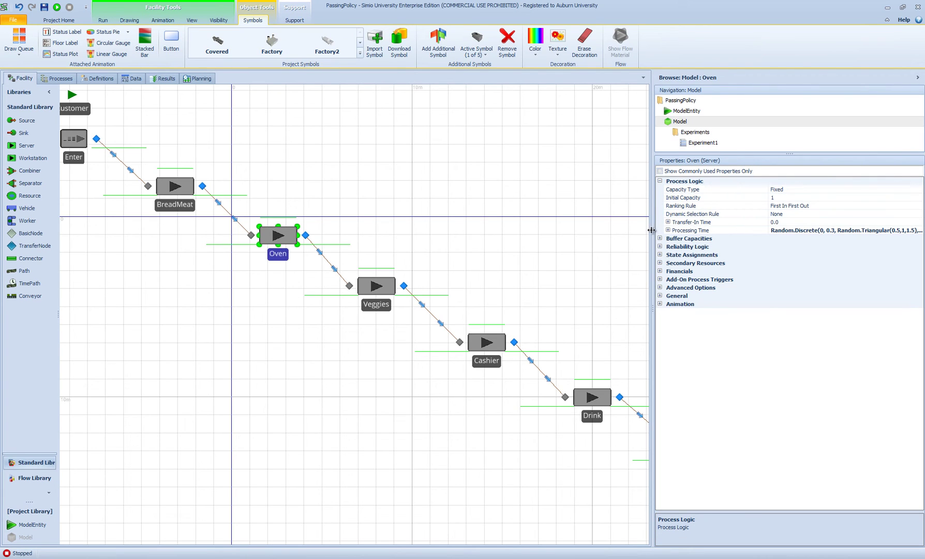
{"action": "left_click_drag", "start_coordinate": [637, 230], "coordinate": [573, 234]}
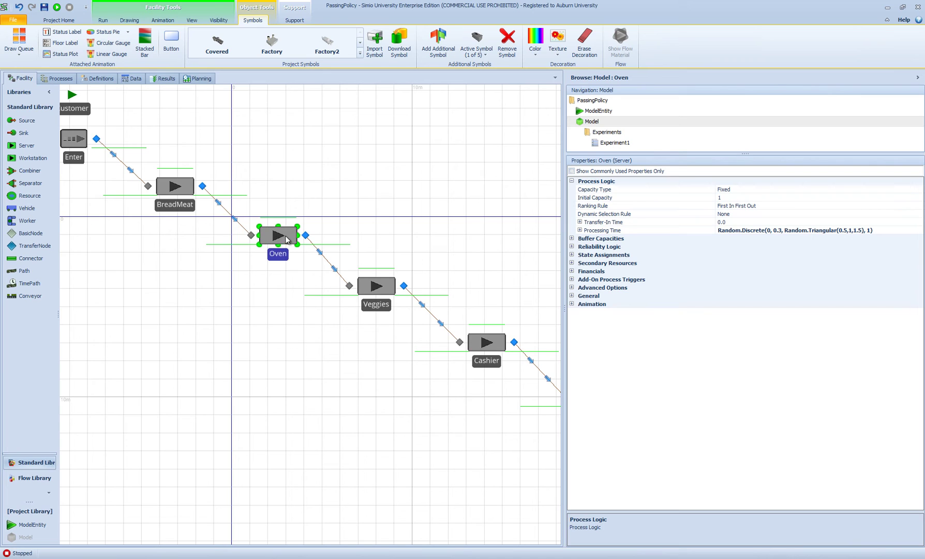
{"action": "left_click", "coordinate": [880, 231]}
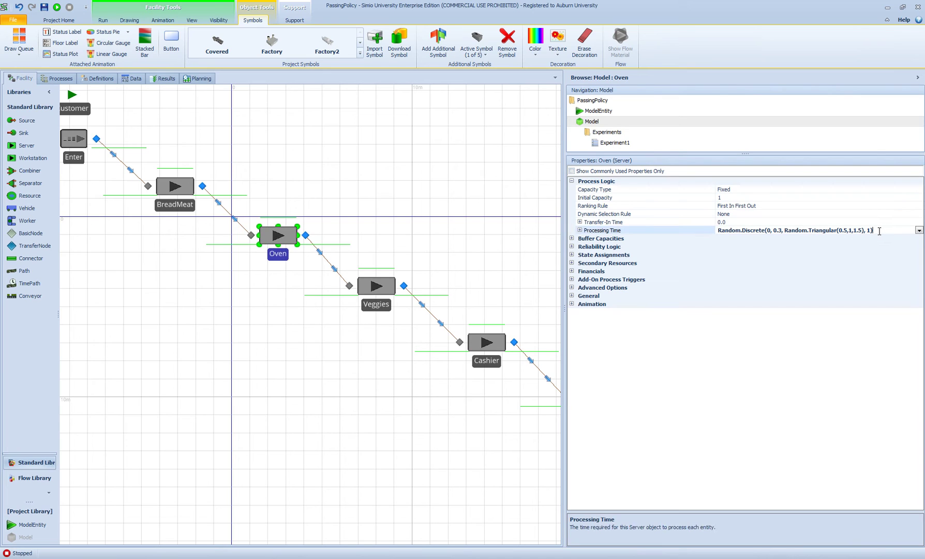
{"action": "left_click_drag", "start_coordinate": [879, 232], "coordinate": [860, 231]}
{"action": "key", "text": "shift+Left"}
{"action": "key", "text": "shift+Left"}
{"action": "key", "text": "shift+Left"}
{"action": "key", "text": "shift+Left"}
{"action": "key", "text": "shift+Left"}
{"action": "key", "text": "shift+Left"}
{"action": "key", "text": "shift+Left"}
{"action": "key", "text": "shift+Left"}
{"action": "key", "text": "shift+Left"}
{"action": "key", "text": "shift+Left"}
{"action": "key", "text": "shift+Left"}
{"action": "key", "text": "shift+Left"}
{"action": "key", "text": "shift+Left"}
{"action": "key", "text": "shift+Left"}
{"action": "key", "text": "shift+Left"}
{"action": "key", "text": "shift+Left"}
{"action": "key", "text": "shift+Left"}
{"action": "key", "text": "shift+Left"}
{"action": "key", "text": "shift+Left"}
{"action": "key", "text": "shift+Left"}
{"action": "key", "text": "ctrl+c"}
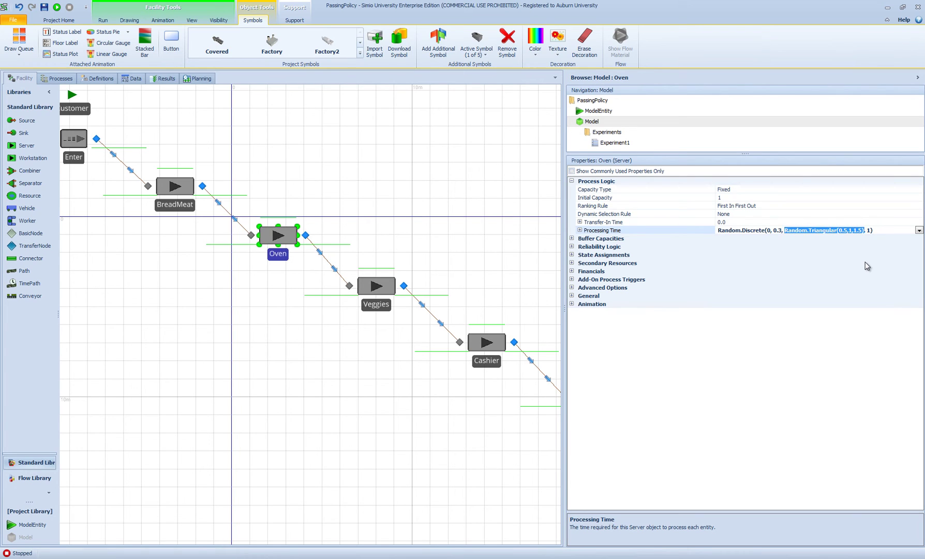
{"action": "key", "text": "Delete"}
{"action": "key", "text": "Return"}
{"action": "key", "text": "Delete"}
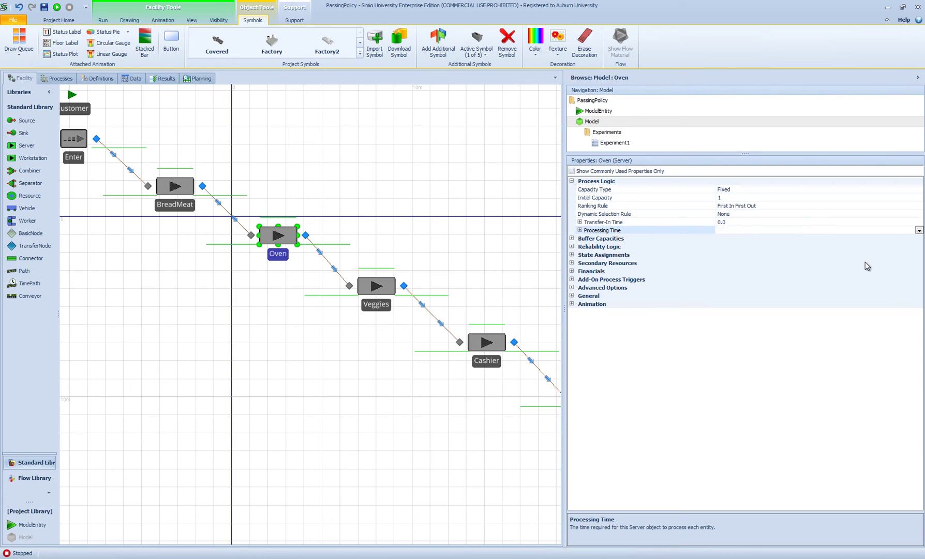
{"action": "key", "text": "ctrl+v"}
{"action": "left_click", "coordinate": [484, 253]}
- Draw a path from BreadMeat's output node to Veggies' input node, routed with one corner below and around the Oven
{"action": "left_click_drag", "start_coordinate": [271, 321], "coordinate": [274, 315]}
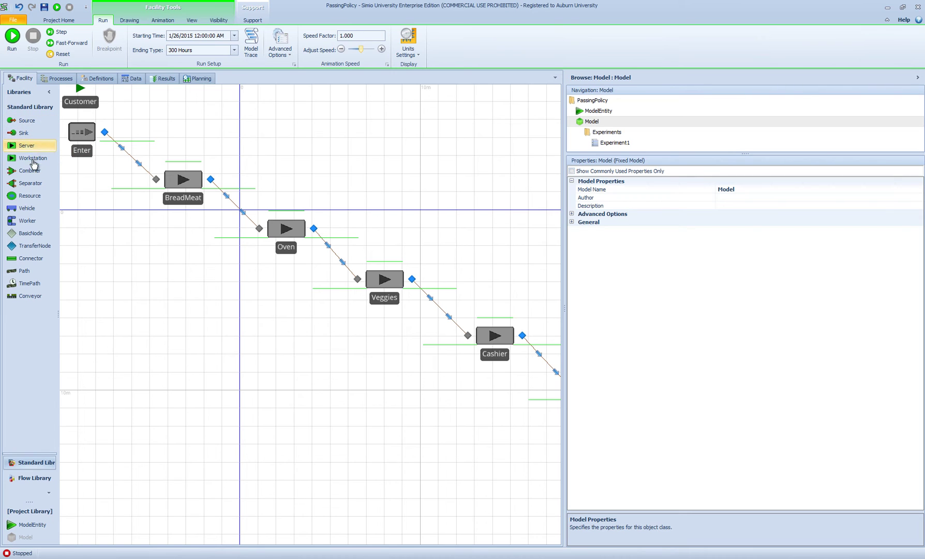
{"action": "left_click", "coordinate": [24, 270]}
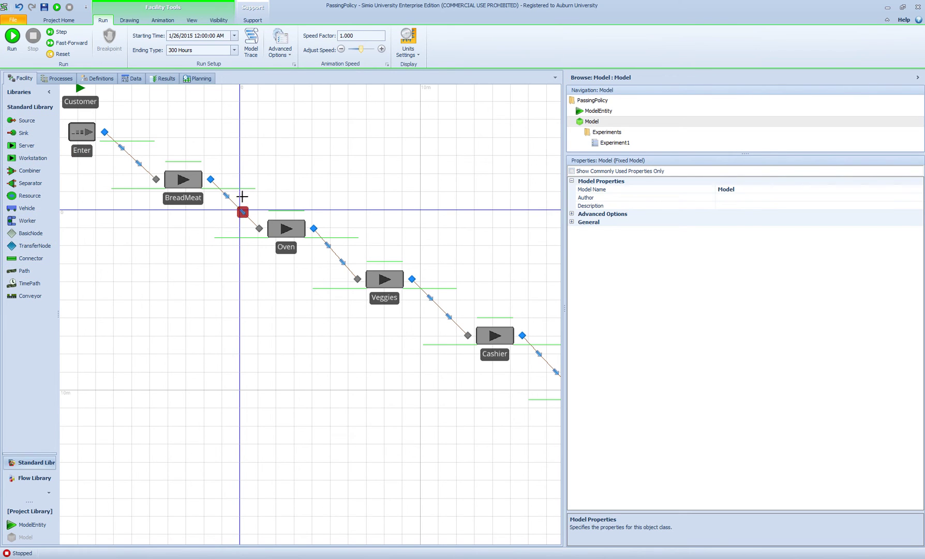
{"action": "left_click", "coordinate": [211, 180]}
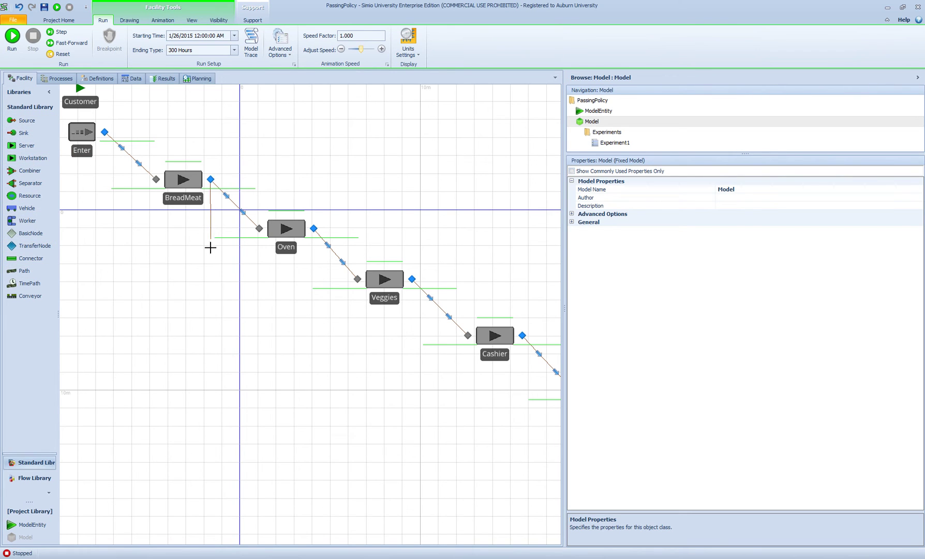
{"action": "left_click", "coordinate": [210, 280]}
{"action": "left_click", "coordinate": [358, 280]}
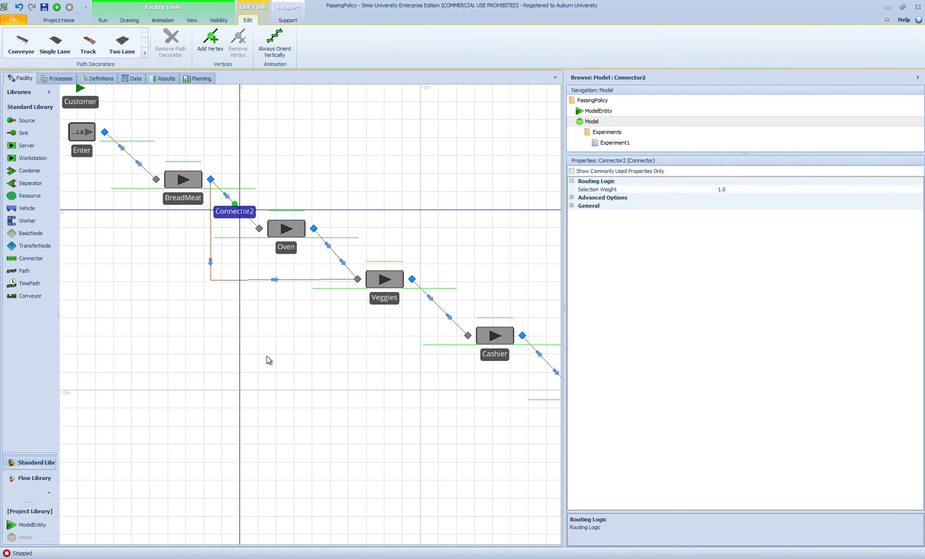
- Run the model to watch how customers are routed after BreadMeat
{"action": "left_click", "coordinate": [103, 20]}
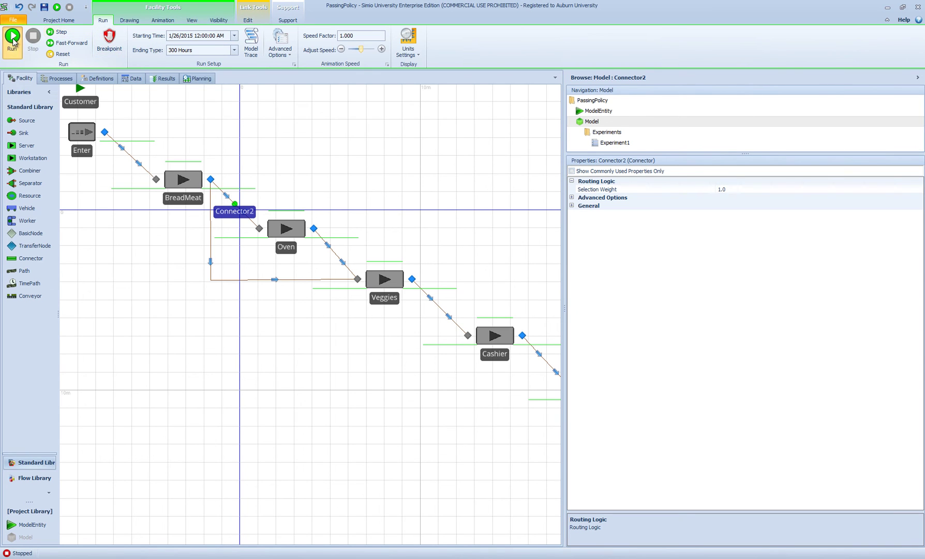
{"action": "left_click", "coordinate": [11, 37]}
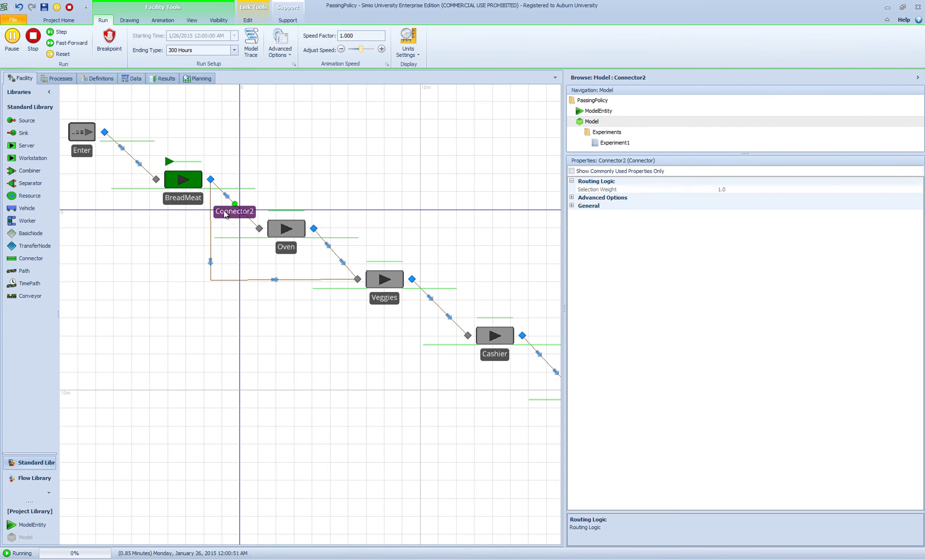
- Set the running model's speed factor to 50, watch the customer flow around the Oven, and stop the run
{"action": "left_click", "coordinate": [357, 36]}
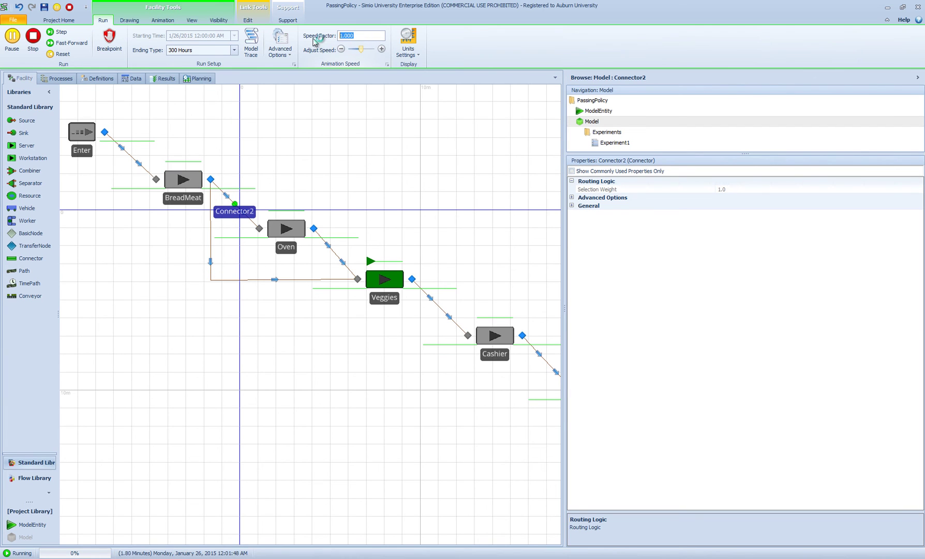
{"action": "type", "text": "50"}
{"action": "key", "text": "Return"}
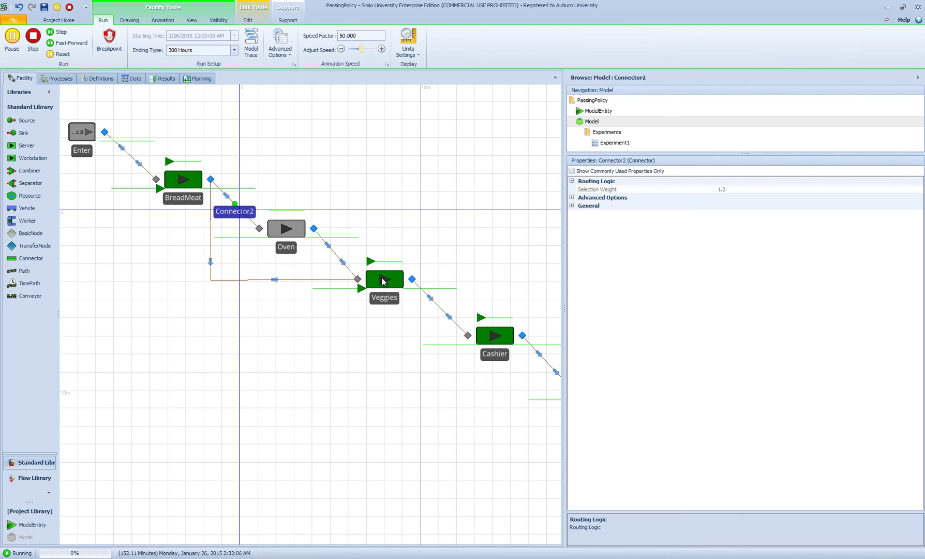
{"action": "left_click", "coordinate": [32, 41]}
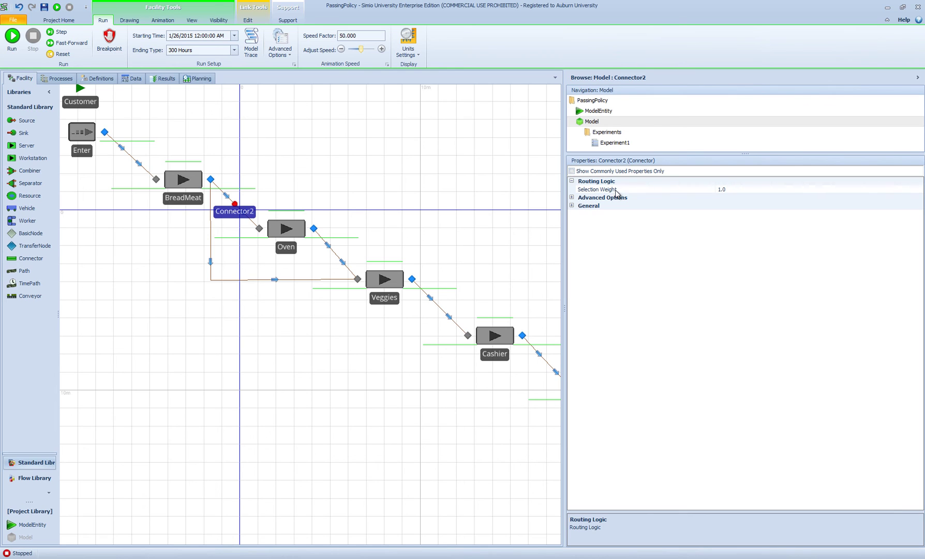
- Change the selection weight of the BreadMeat-to-Oven connector, and set the Oven bypass connector's selection weight to 30
{"action": "left_click", "coordinate": [734, 189]}
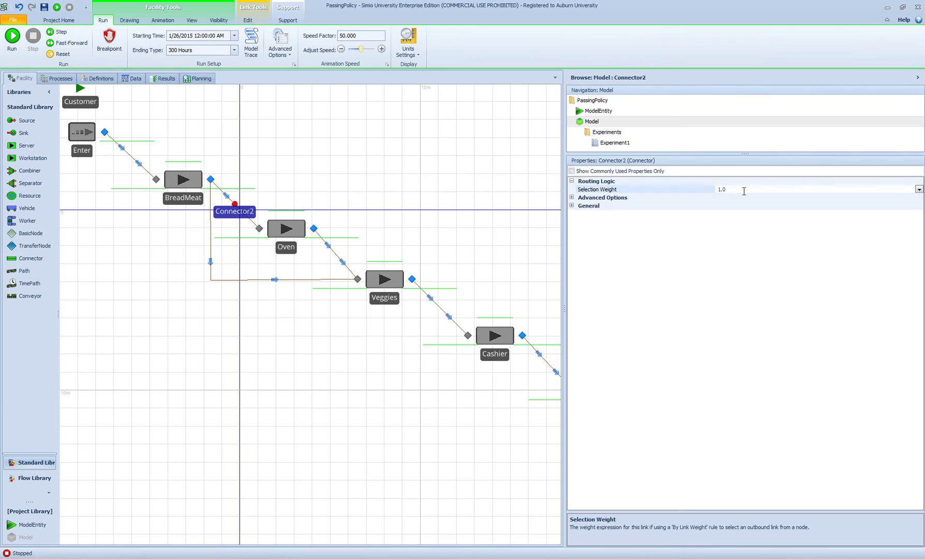
{"action": "left_click_drag", "start_coordinate": [744, 191], "coordinate": [705, 191]}
{"action": "left_click", "coordinate": [237, 280]}
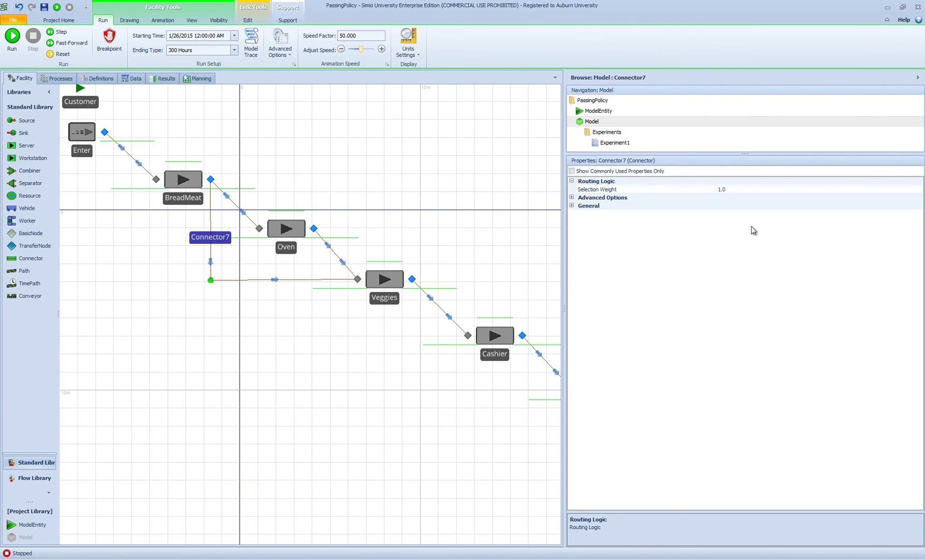
{"action": "left_click", "coordinate": [721, 190]}
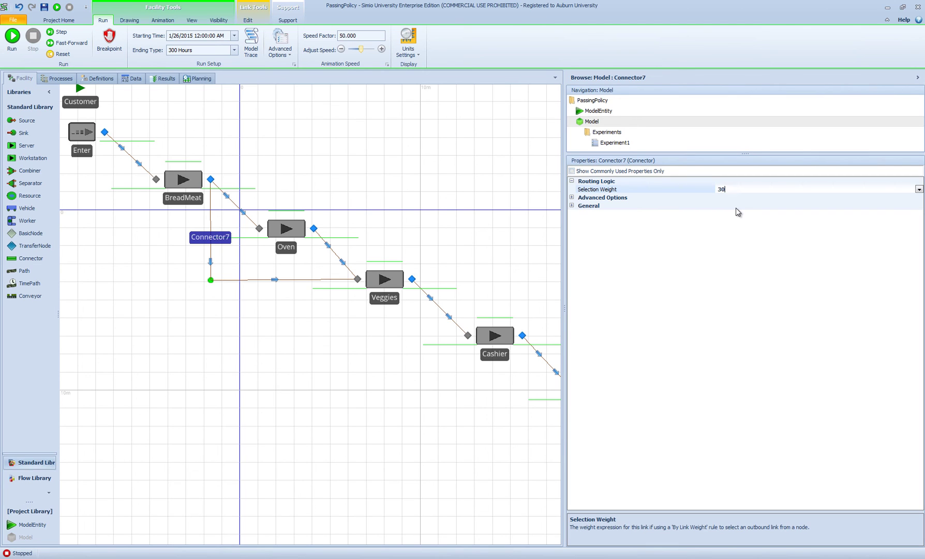
{"action": "key", "text": "Return"}
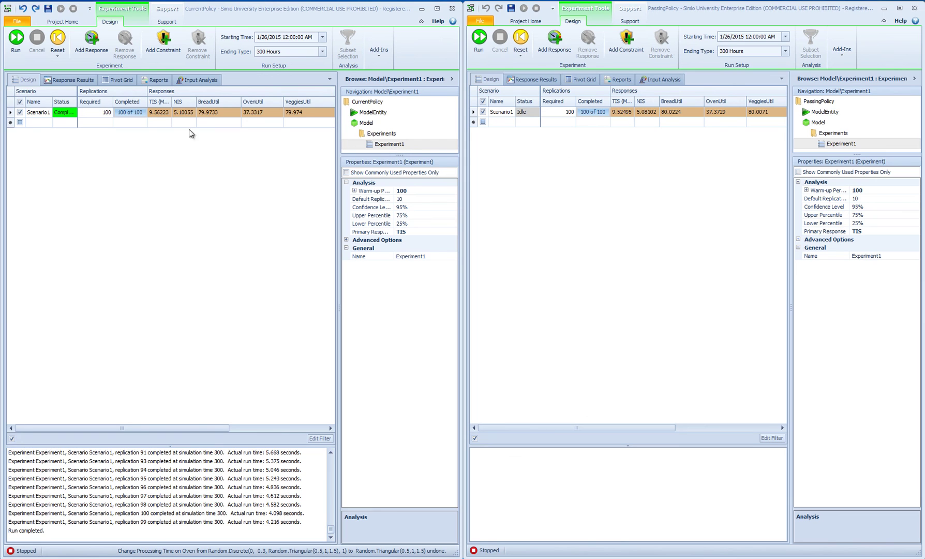
- Open the TIS response plots of the CurrentPolicy and PassingPolicy experiments and compare their means and upper percentile values
{"action": "left_click", "coordinate": [56, 82]}
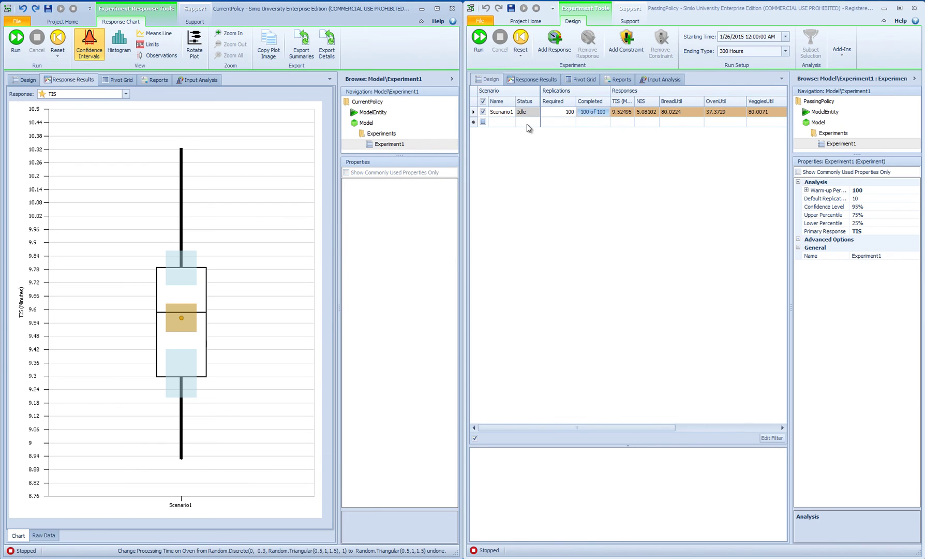
{"action": "left_click", "coordinate": [535, 81]}
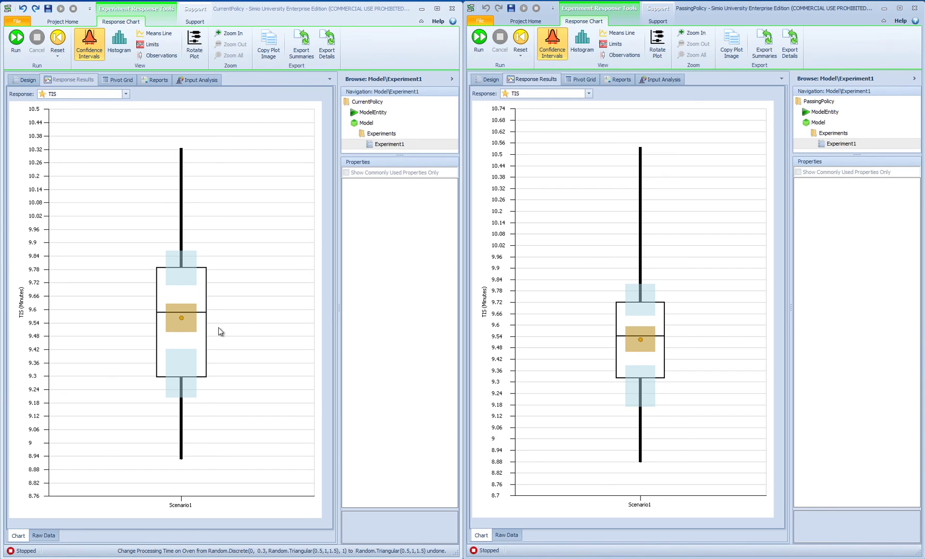
{"action": "mouse_move", "coordinate": [182, 320]}
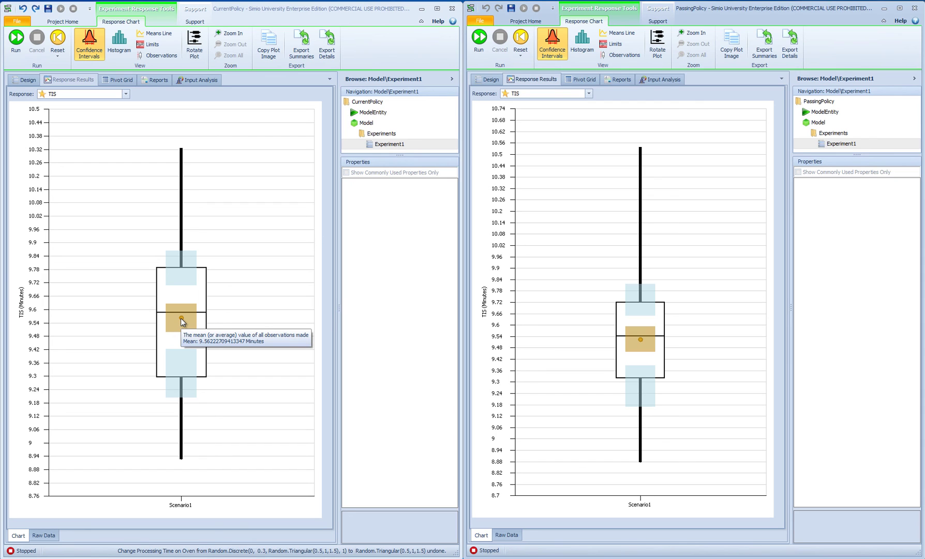
{"action": "mouse_move", "coordinate": [641, 341]}
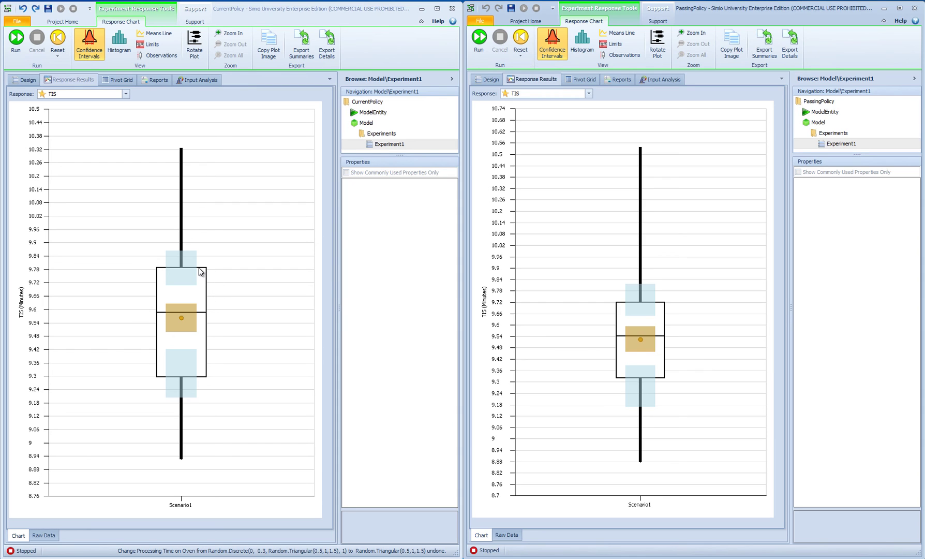
{"action": "mouse_move", "coordinate": [203, 272]}
{"action": "mouse_move", "coordinate": [661, 305]}
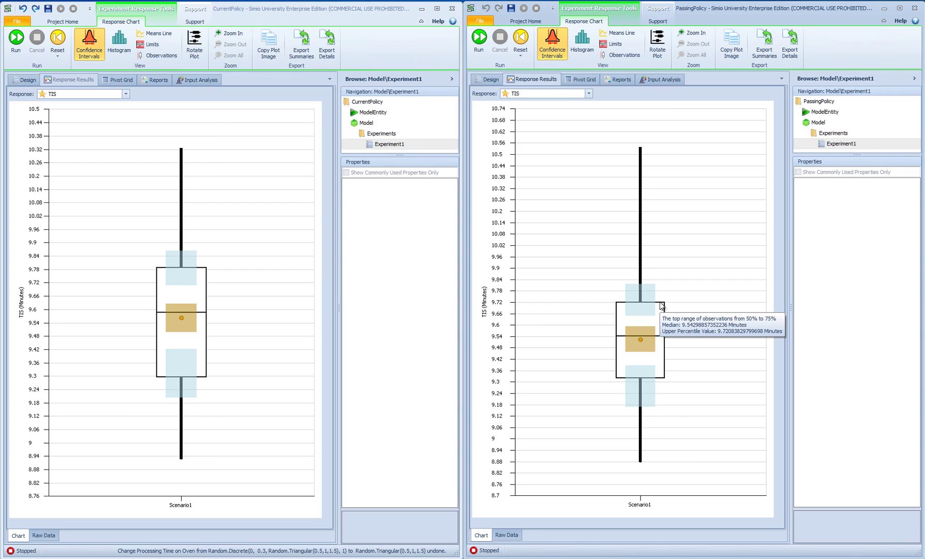